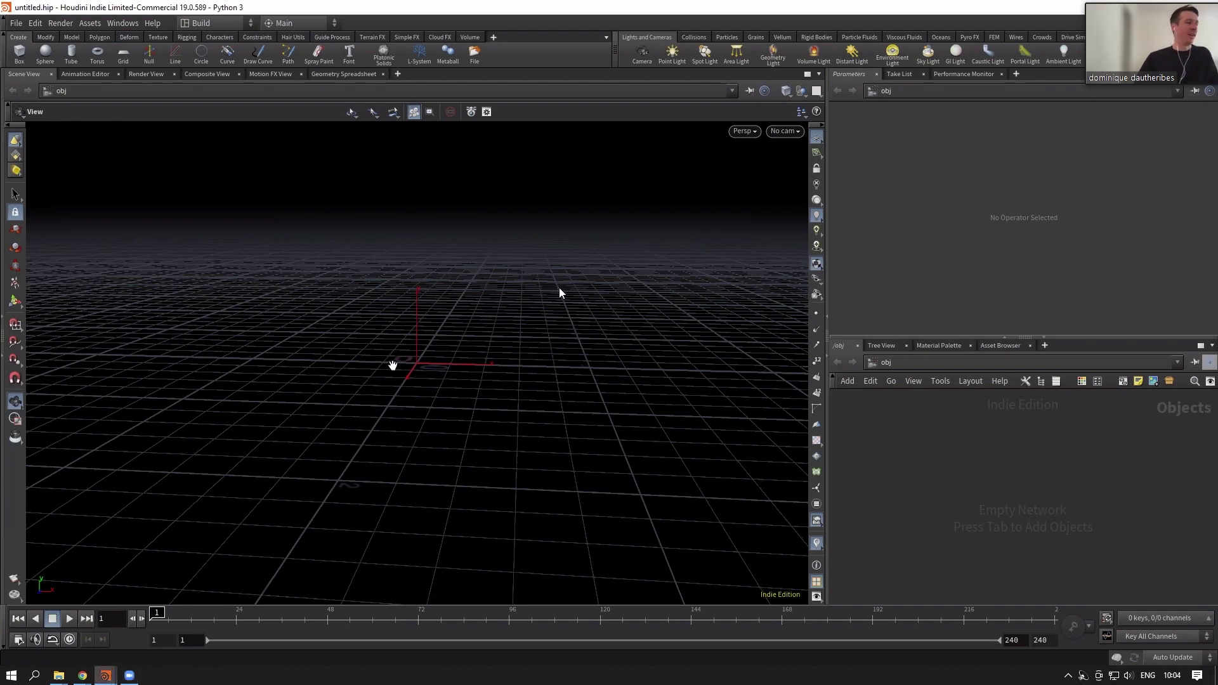
Orbit, tilt and pan the viewport to inspect the empty grid and origin axes.
{"action": "mouse_move", "coordinate": [389, 364]}
{"action": "left_mouse_down"}
{"action": "mouse_move", "coordinate": [421, 349]}
{"action": "mouse_move", "coordinate": [406, 361]}
{"action": "left_mouse_up"}
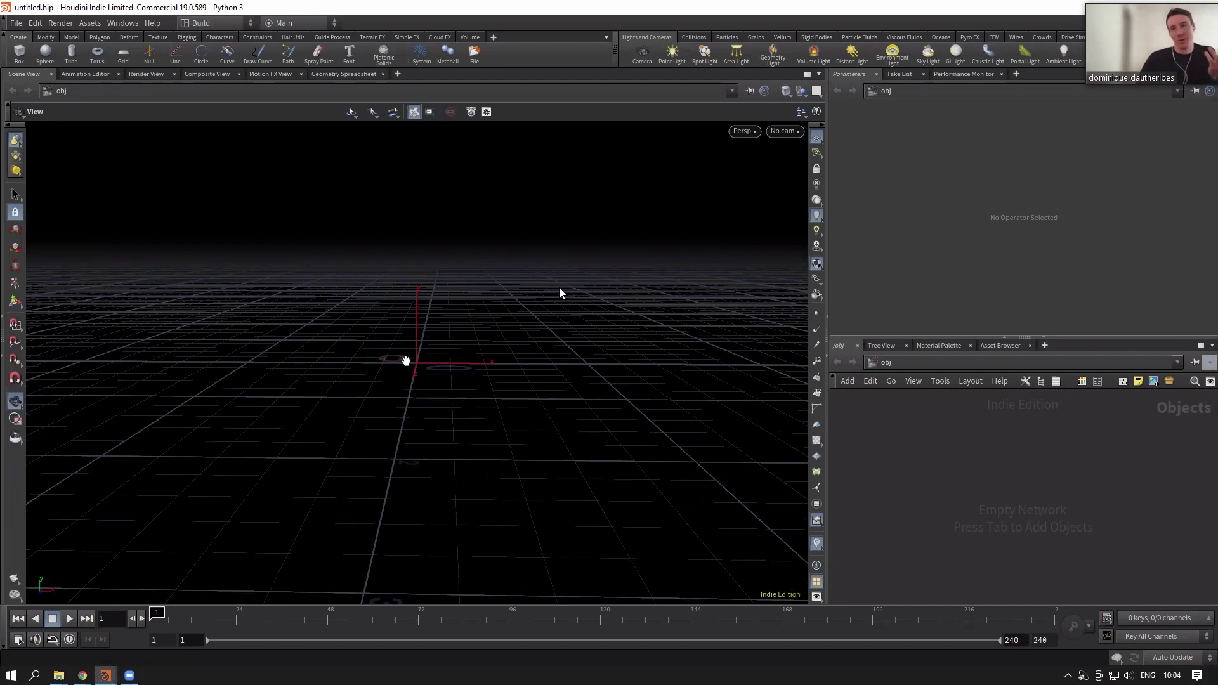
{"action": "left_click_drag", "start_coordinate": [421, 348], "coordinate": [406, 389]}
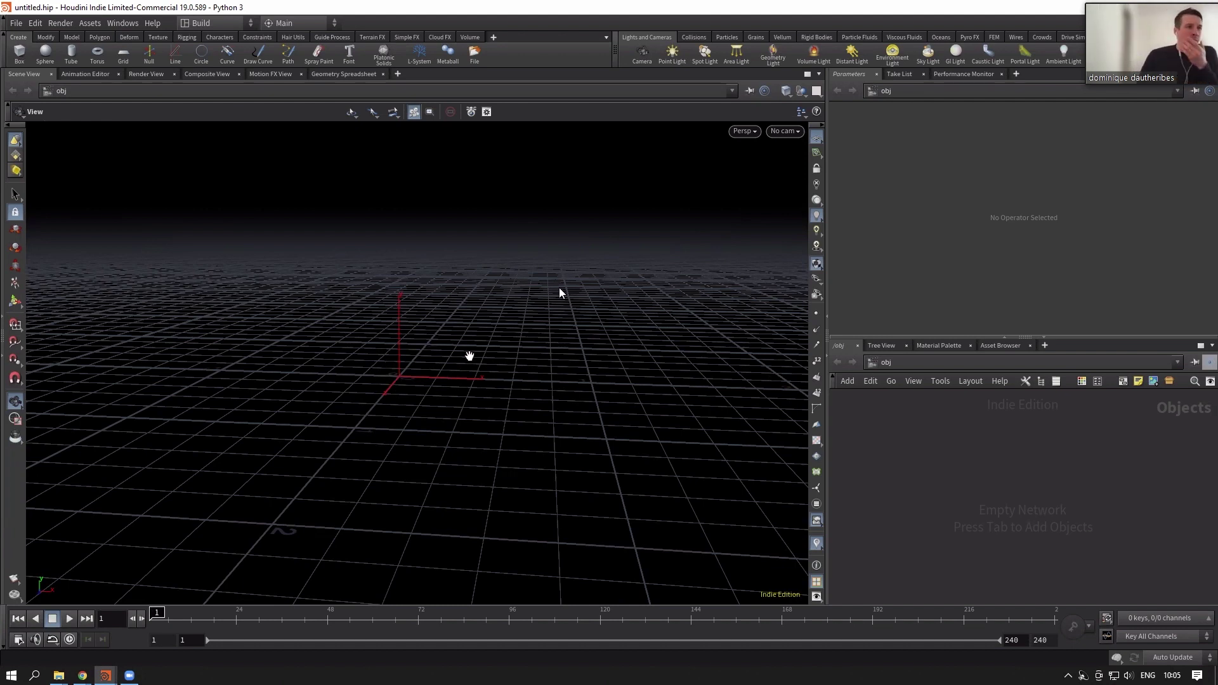
{"action": "middle_click_drag", "start_coordinate": [402, 386], "coordinate": [423, 389]}
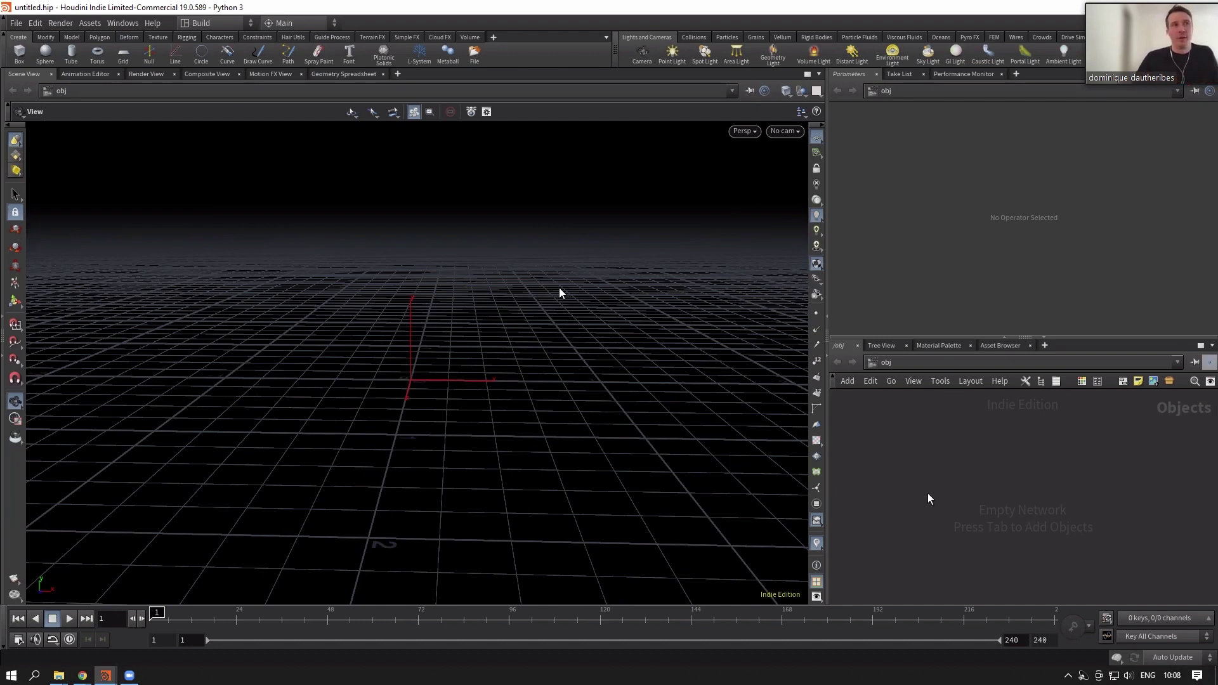
{"action": "left_click_drag", "start_coordinate": [412, 413], "coordinate": [422, 403]}
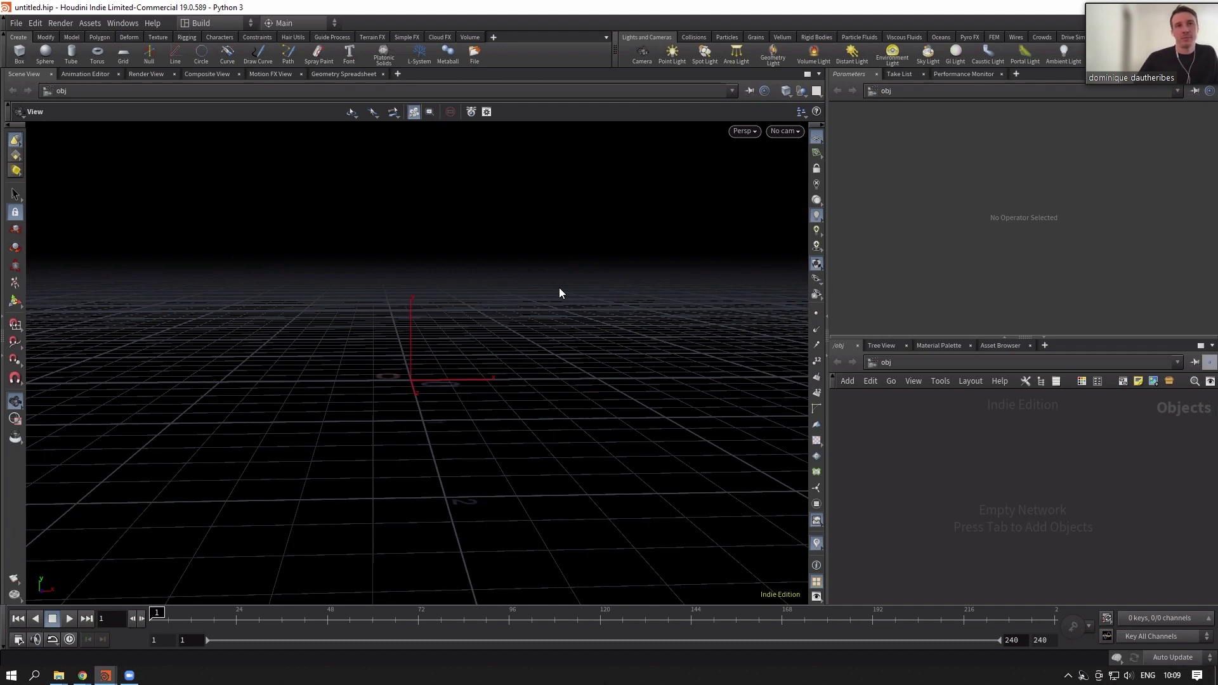
{"action": "key", "text": "alt+Tab"}
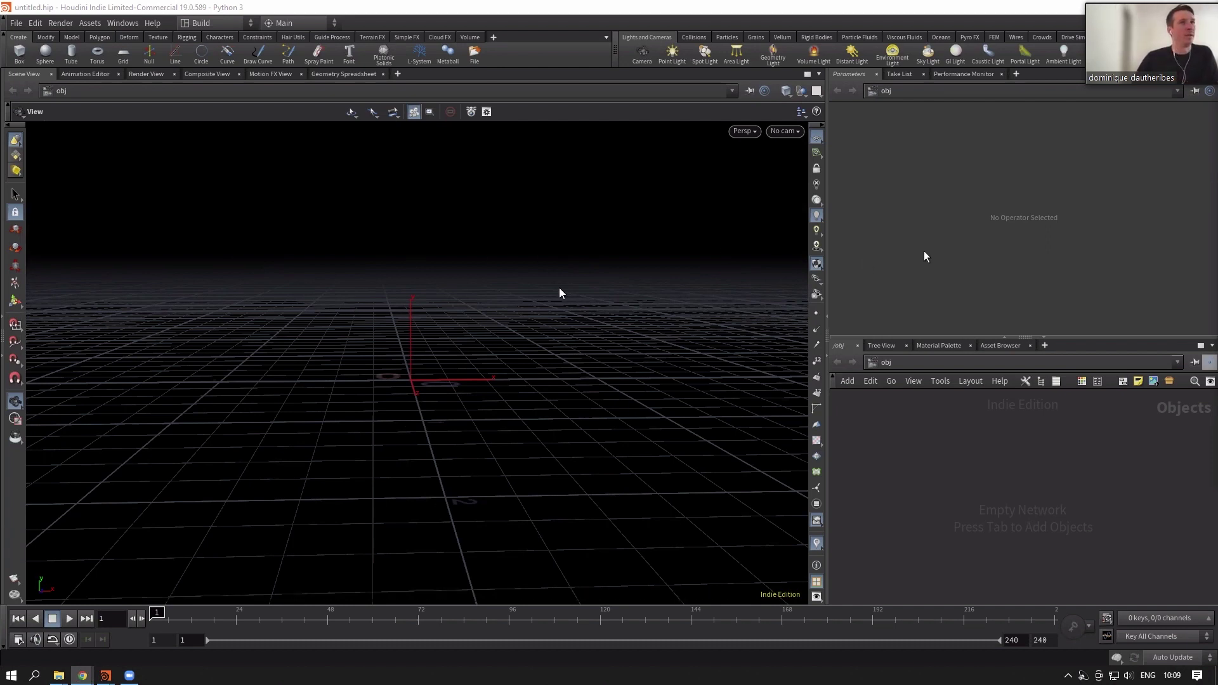
{"action": "mouse_move", "coordinate": [340, 362]}
{"action": "left_mouse_down"}
{"action": "mouse_move", "coordinate": [331, 342]}
{"action": "mouse_move", "coordinate": [360, 361]}
{"action": "left_mouse_up"}
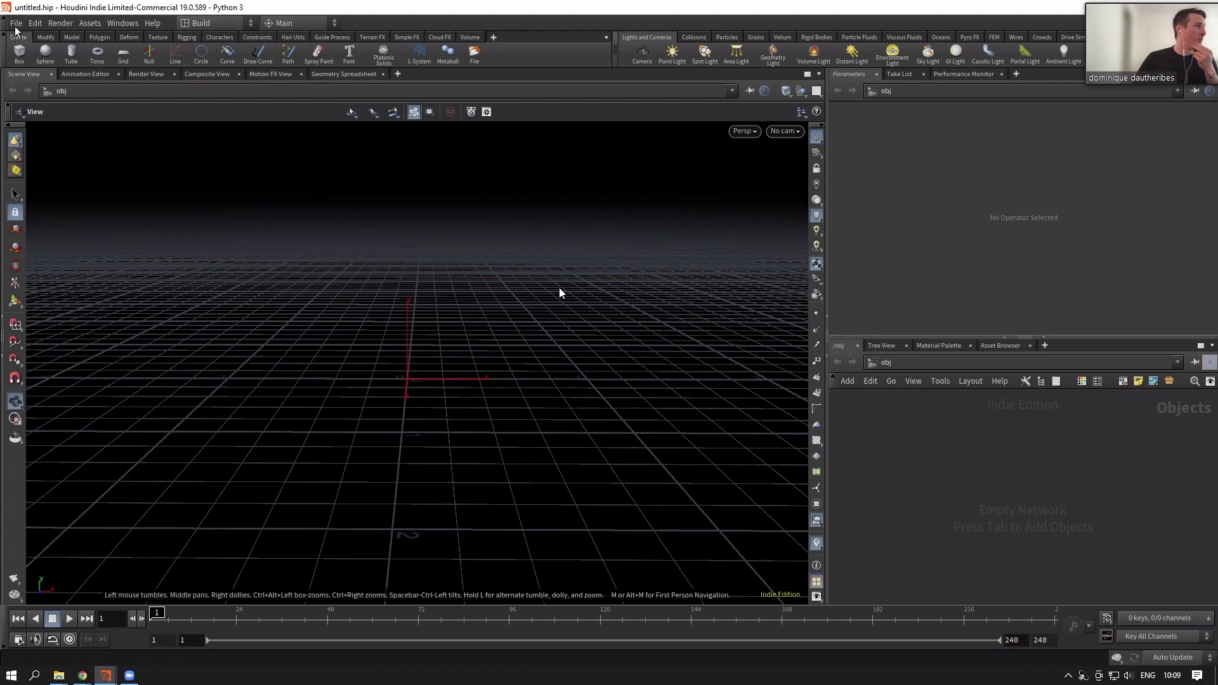
Try the Games desktop layout, then return to the Build desktop.
{"action": "left_click", "coordinate": [219, 21]}
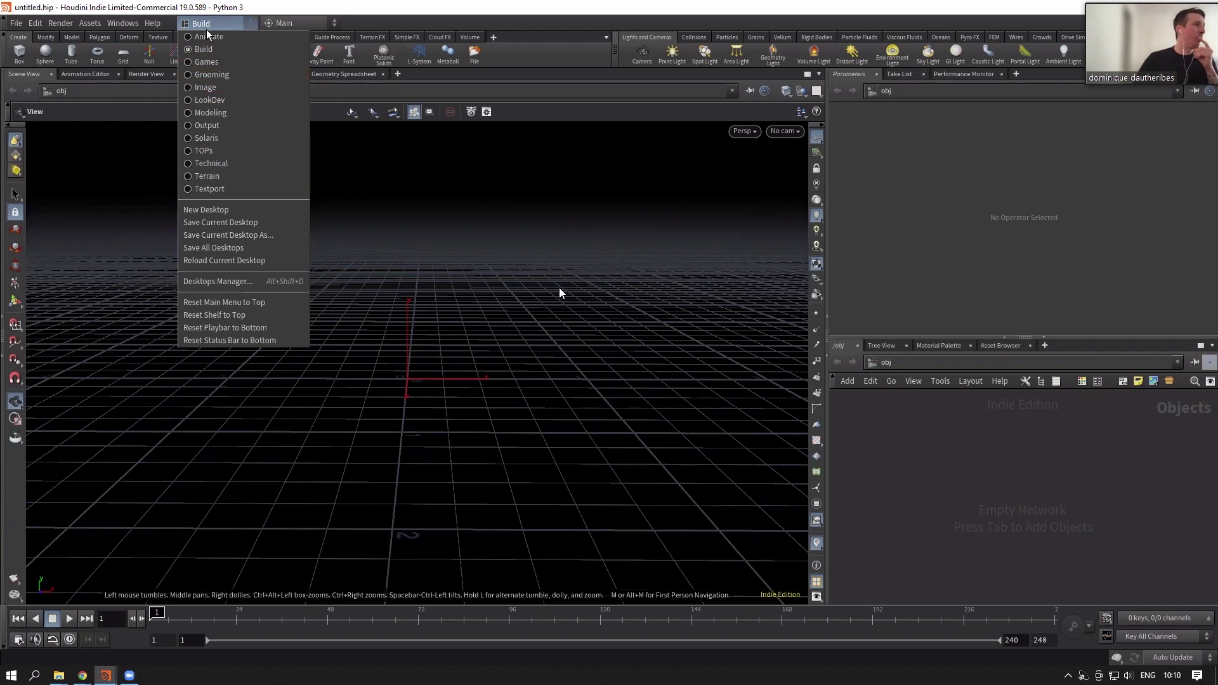
{"action": "key", "text": "Escape"}
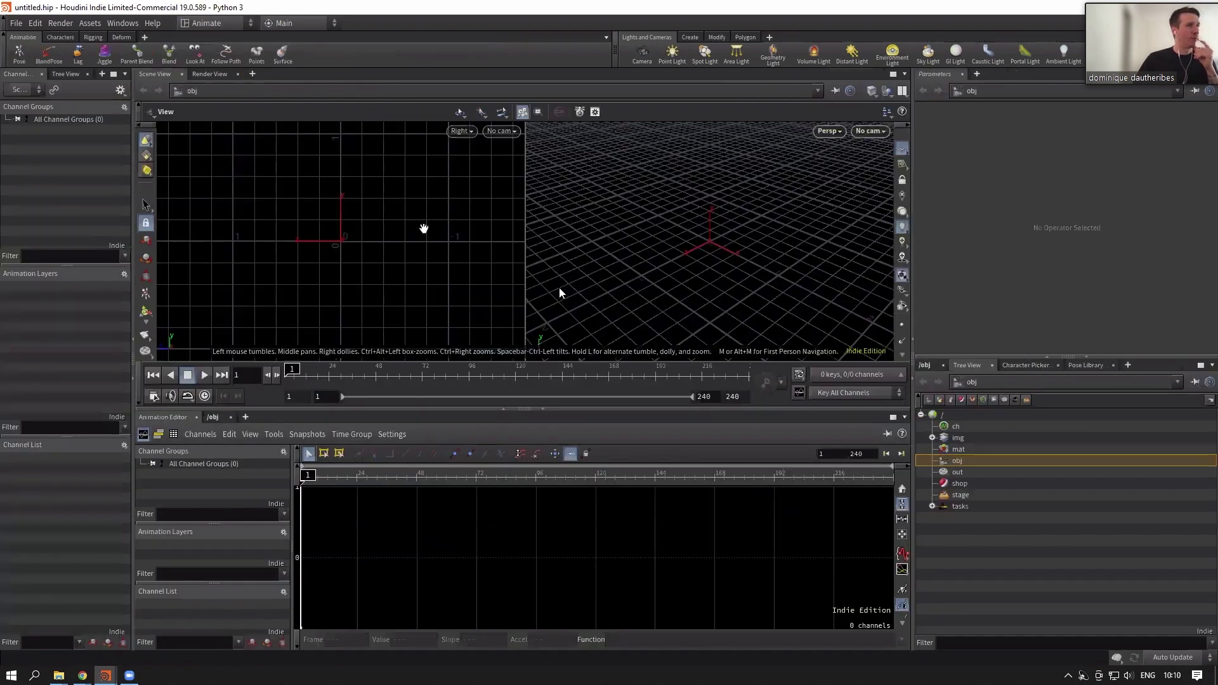
{"action": "left_click", "coordinate": [211, 28]}
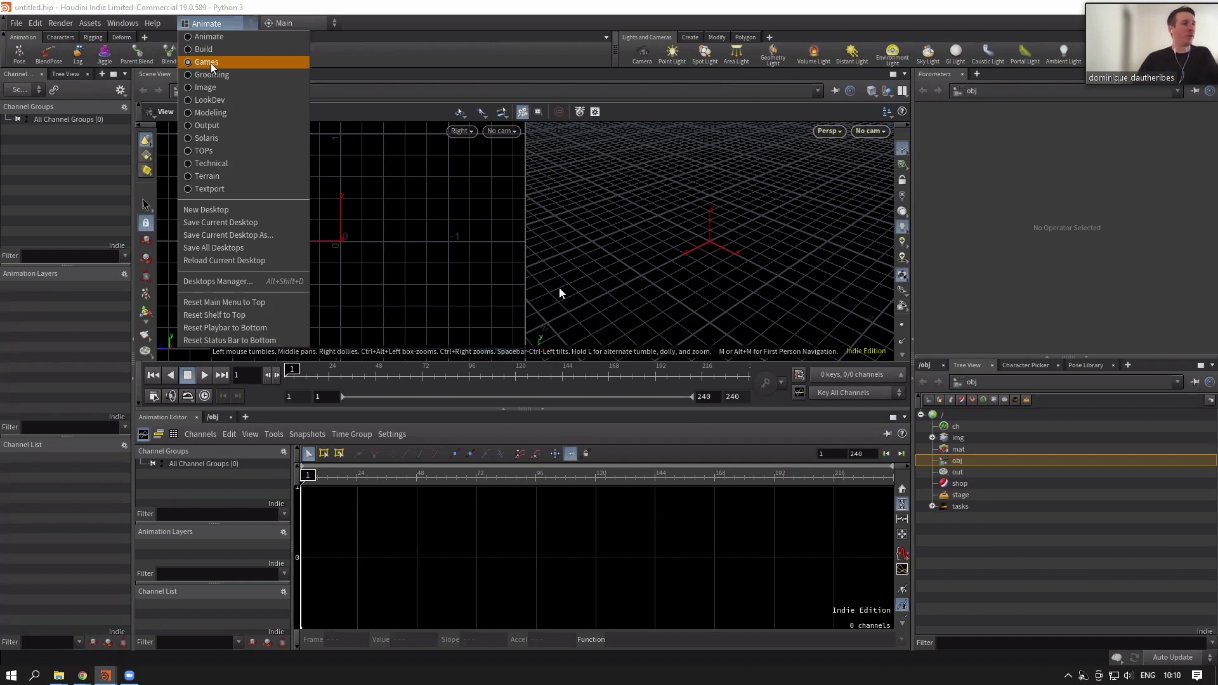
{"action": "left_click", "coordinate": [210, 62]}
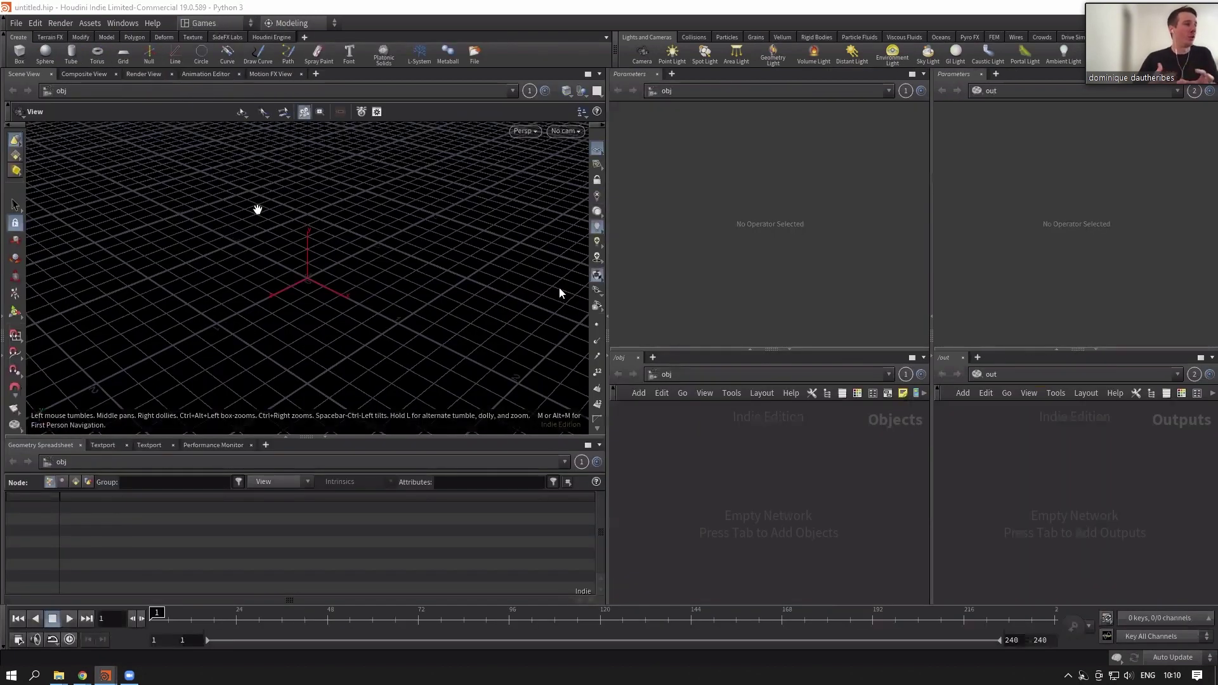
{"action": "left_click", "coordinate": [223, 23]}
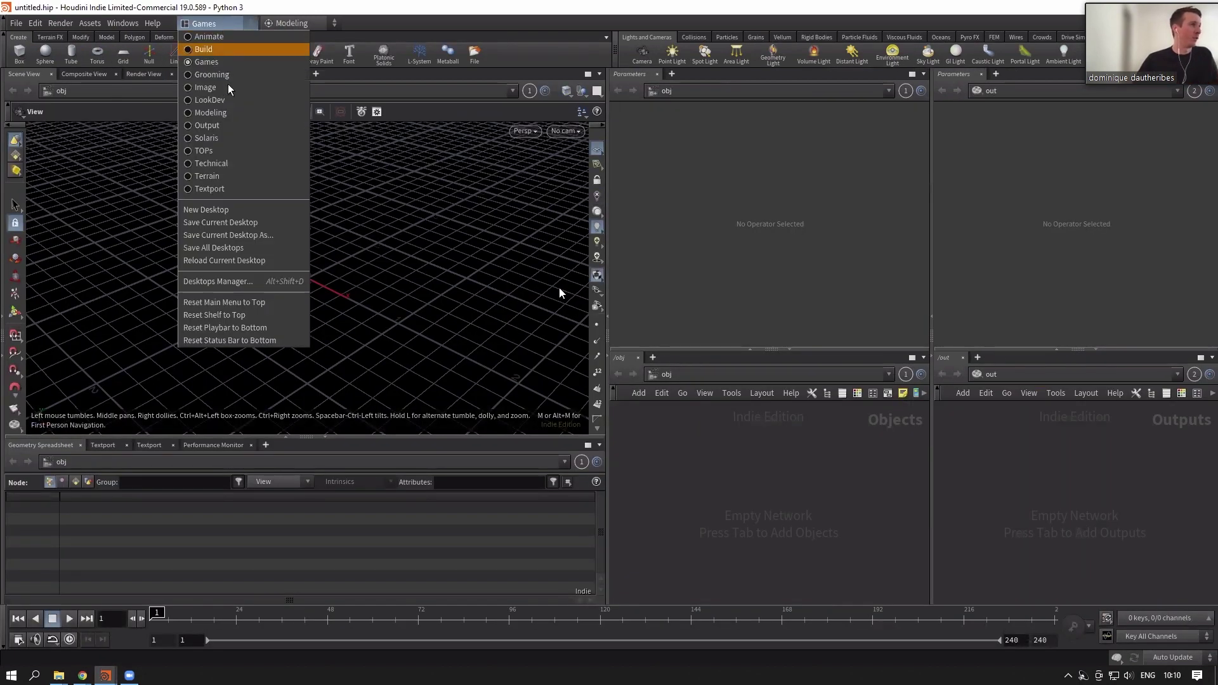
{"action": "left_click", "coordinate": [204, 50]}
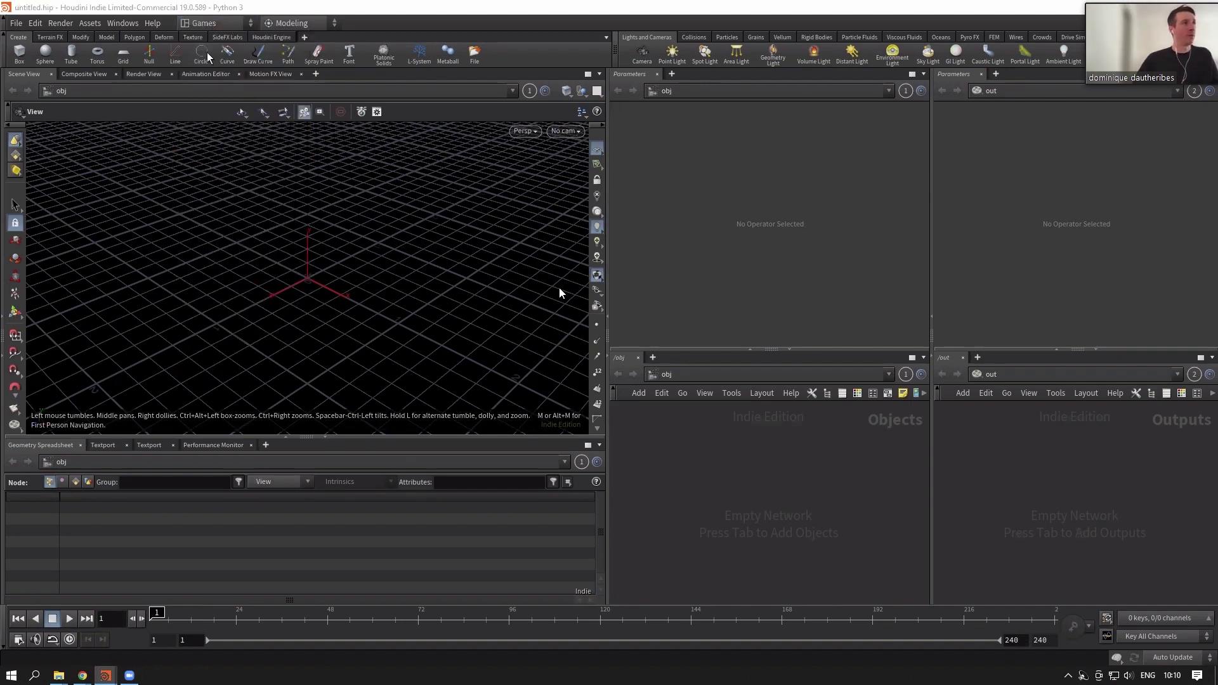
Switch the viewport background between the Light and Dark colour schemes, leaving it Dark.
{"action": "left_click_drag", "start_coordinate": [405, 363], "coordinate": [508, 416]}
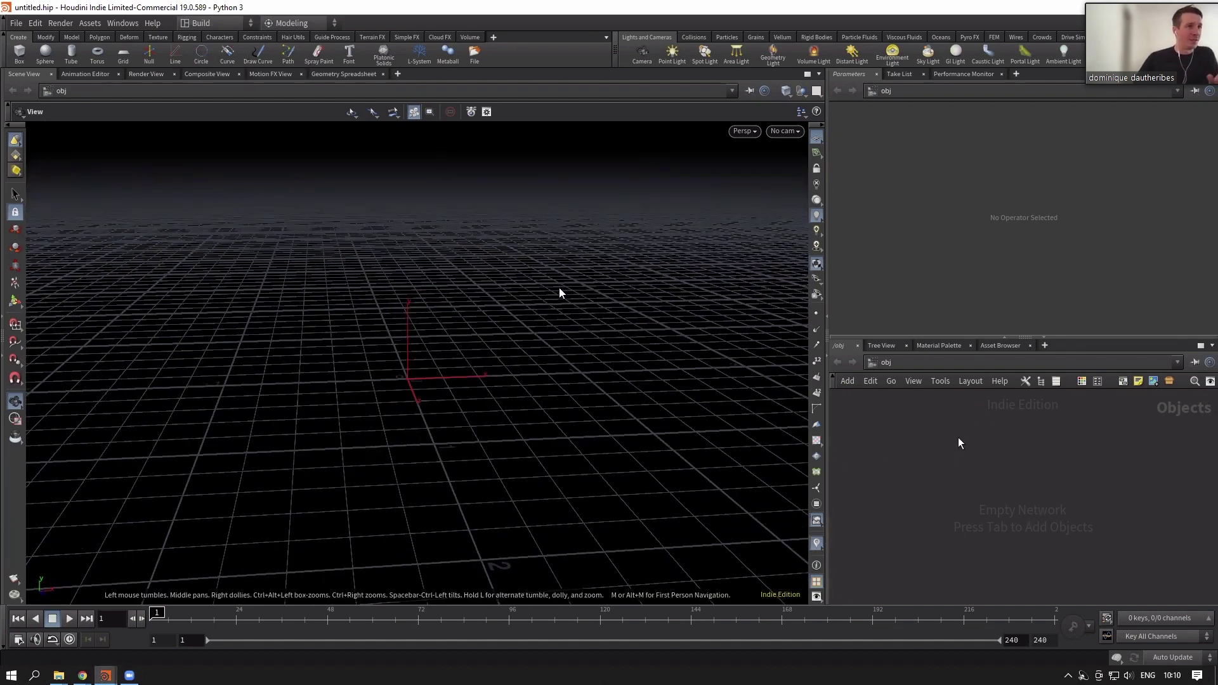
{"action": "left_click_drag", "start_coordinate": [387, 313], "coordinate": [389, 356]}
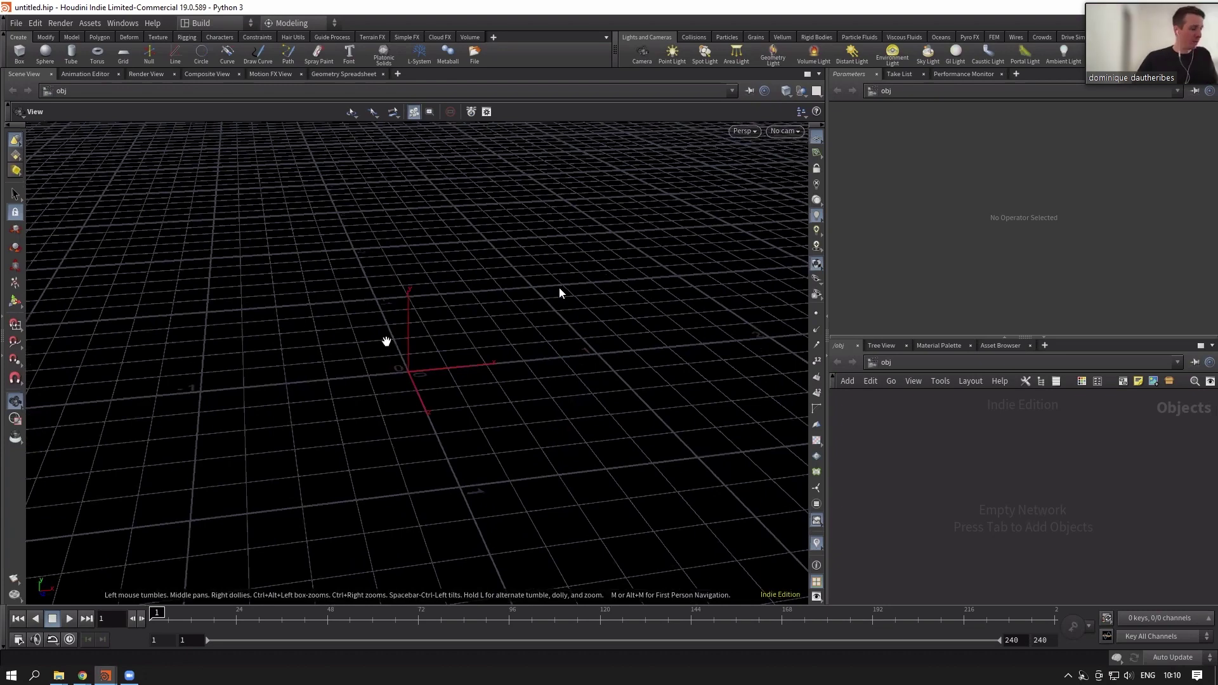
{"action": "key", "text": "d"}
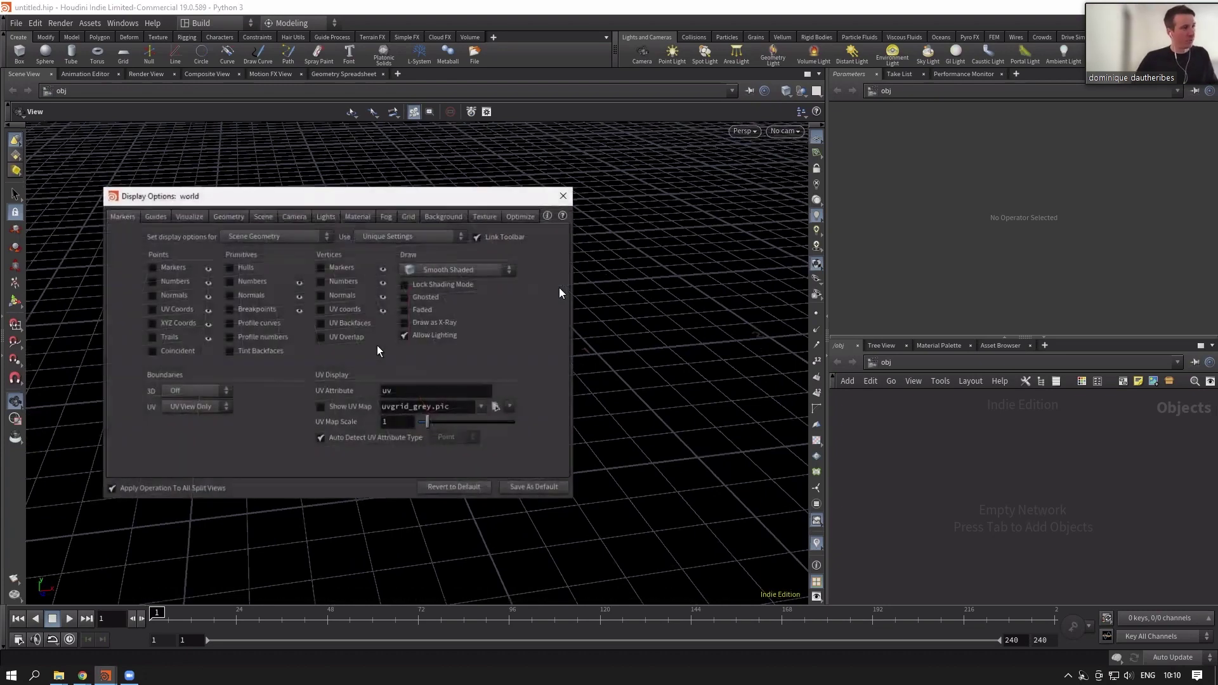
{"action": "left_click", "coordinate": [432, 215]}
{"action": "left_click", "coordinate": [222, 236]}
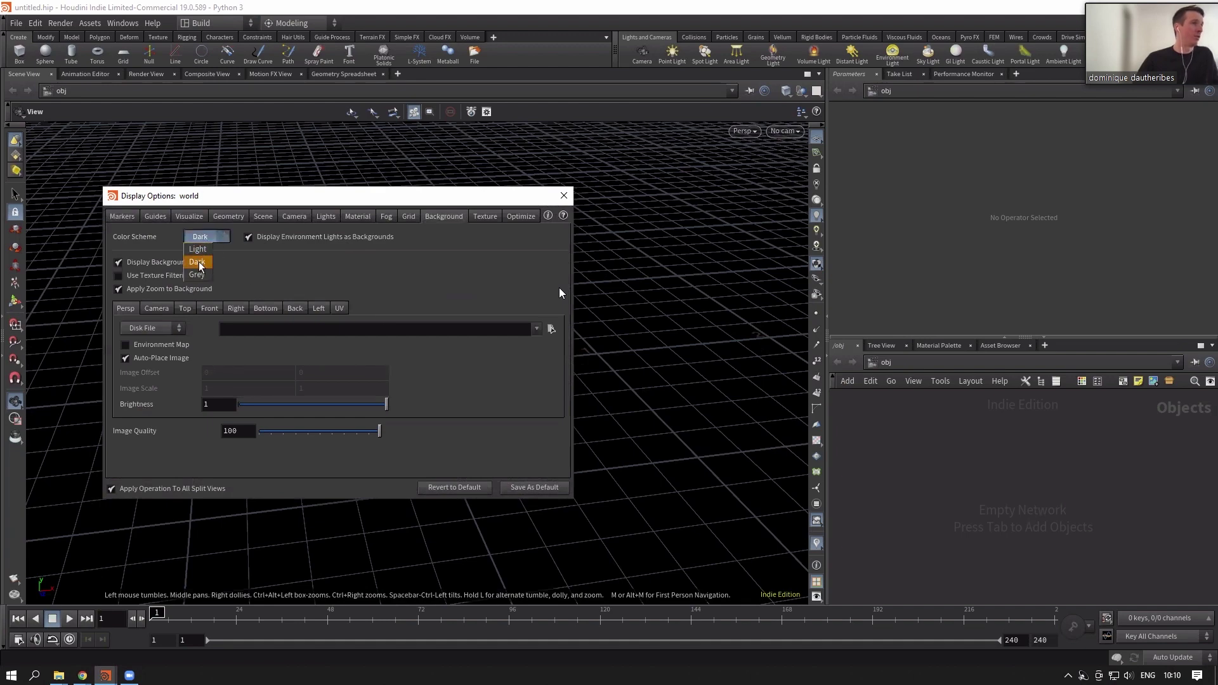
{"action": "left_click", "coordinate": [198, 262]}
{"action": "left_click", "coordinate": [210, 238]}
{"action": "left_click", "coordinate": [208, 249]}
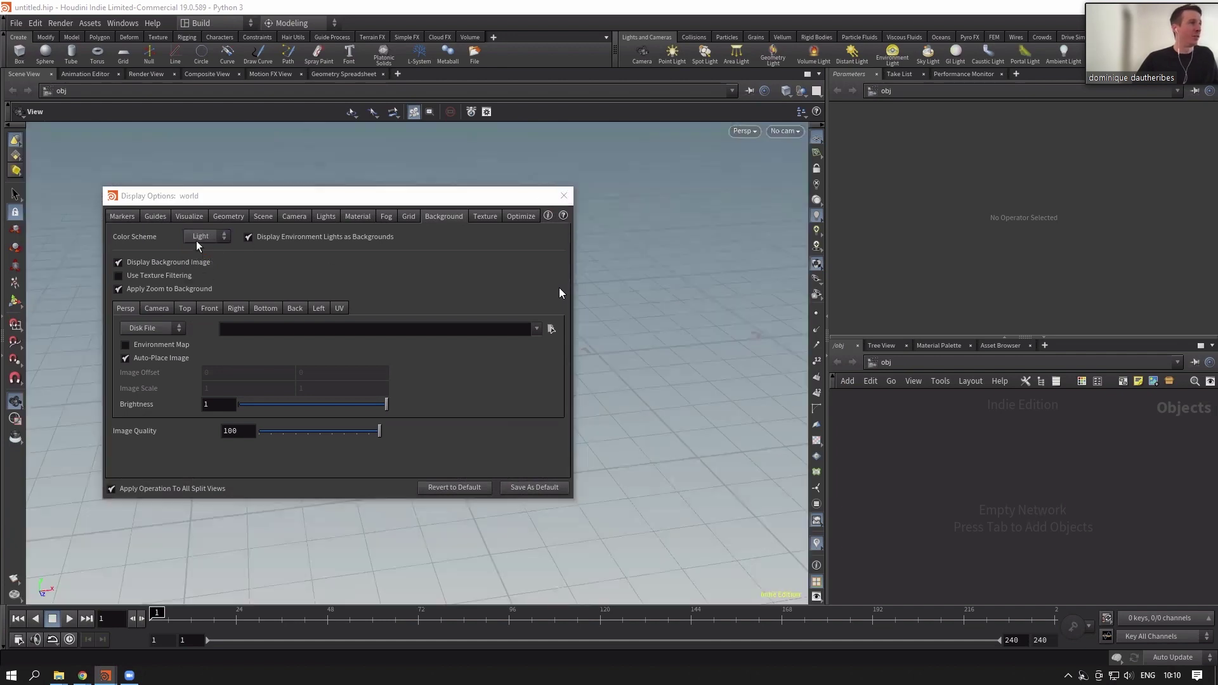
{"action": "left_click", "coordinate": [198, 239]}
{"action": "left_click", "coordinate": [200, 263]}
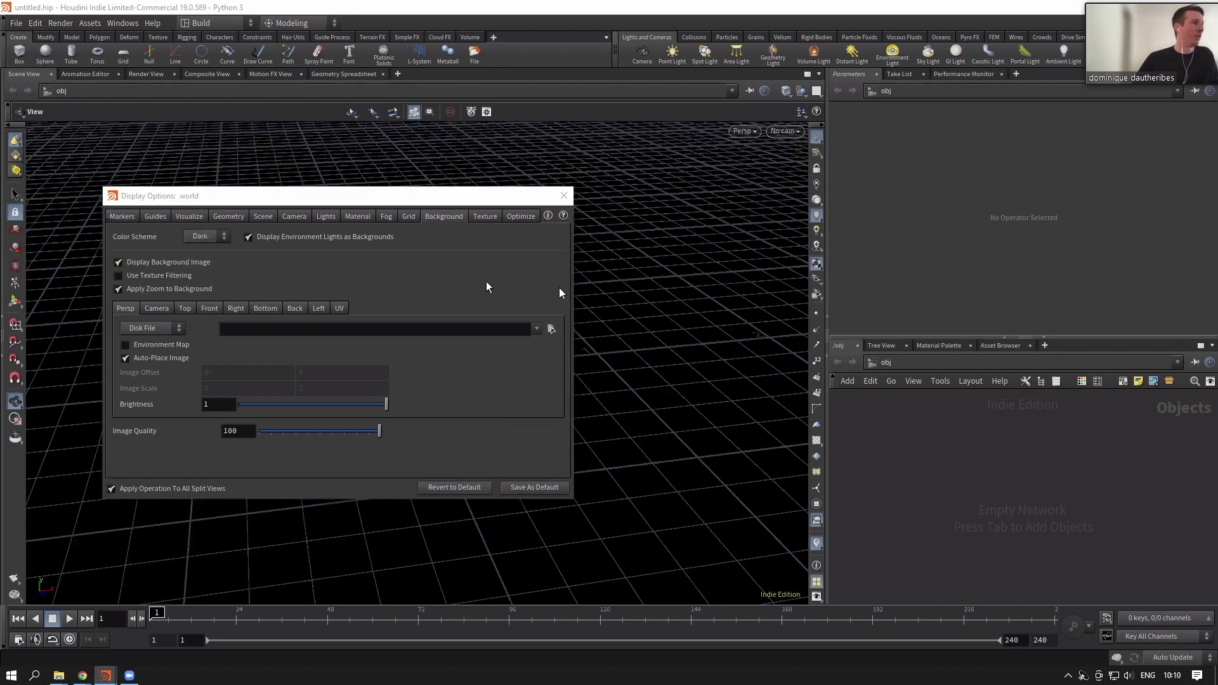
{"action": "left_click", "coordinate": [562, 199]}
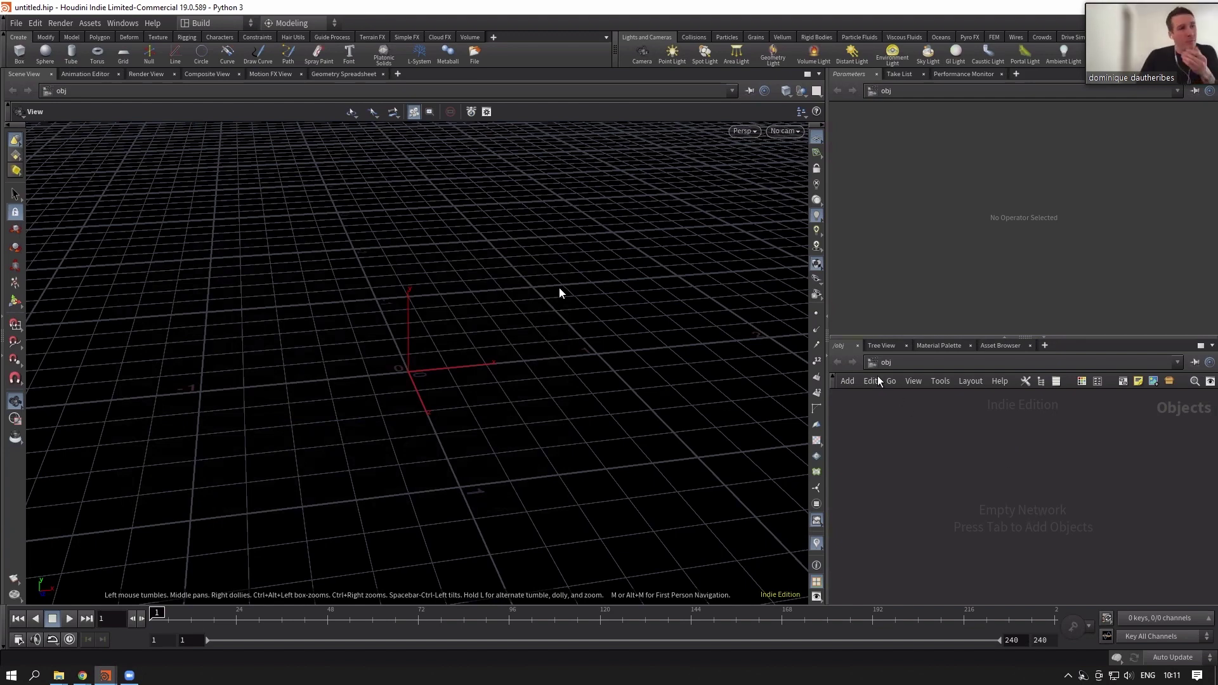
Staying at object level, add a Geometry object node named geo1.
{"action": "left_click", "coordinate": [899, 363]}
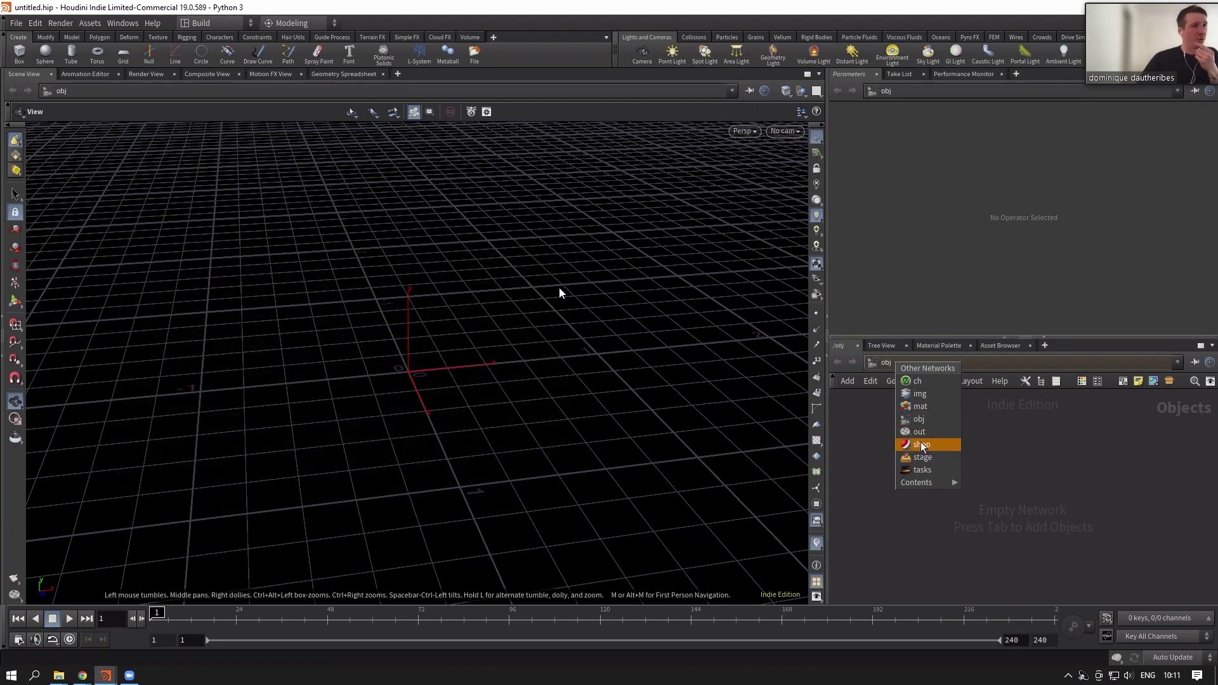
{"action": "left_click", "coordinate": [917, 420]}
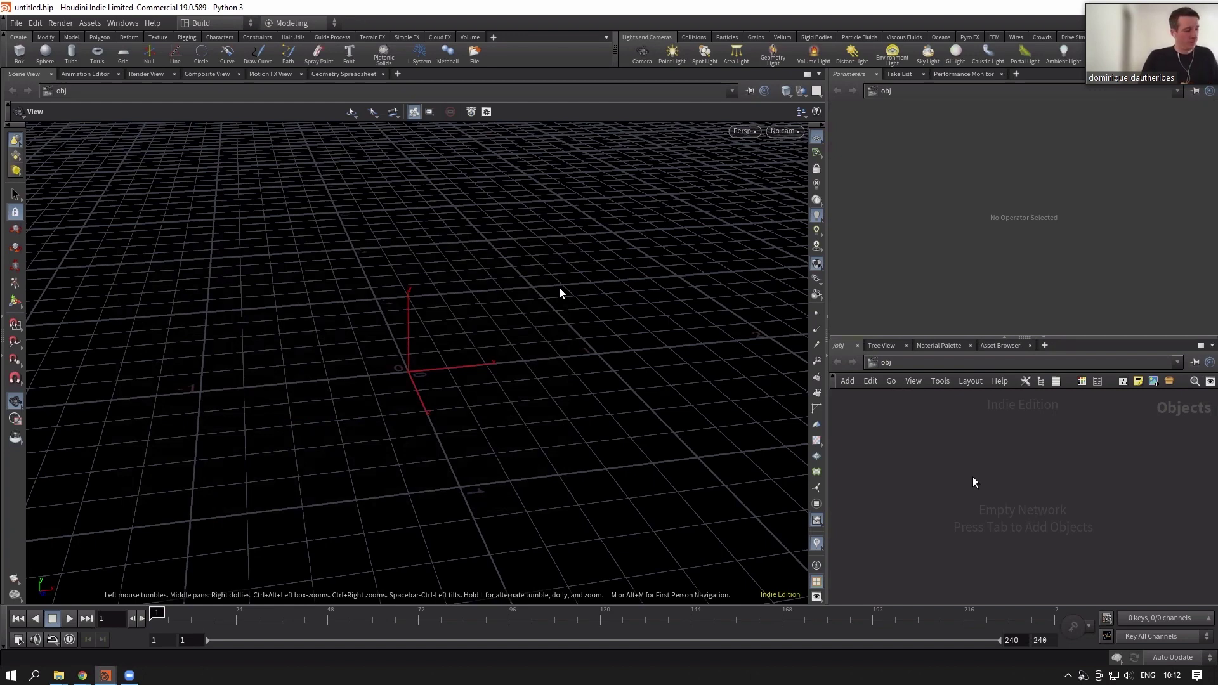
{"action": "key", "text": "Tab"}
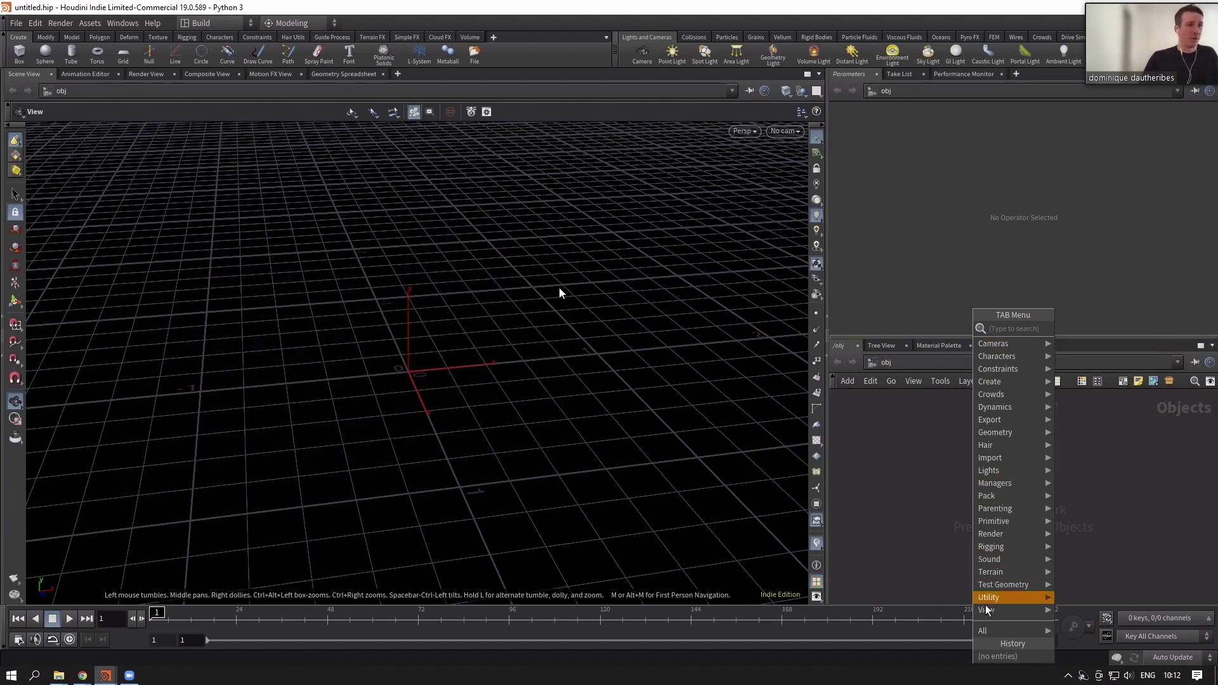
{"action": "mouse_move", "coordinate": [1003, 348]}
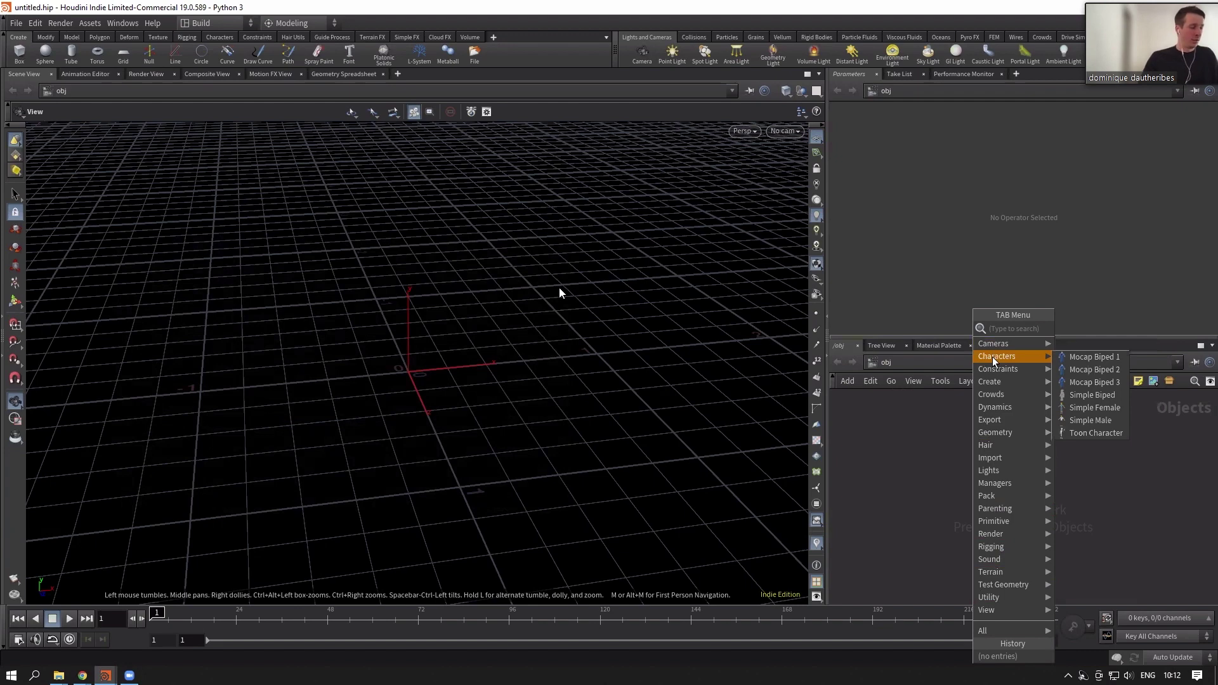
{"action": "type", "text": "geo"}
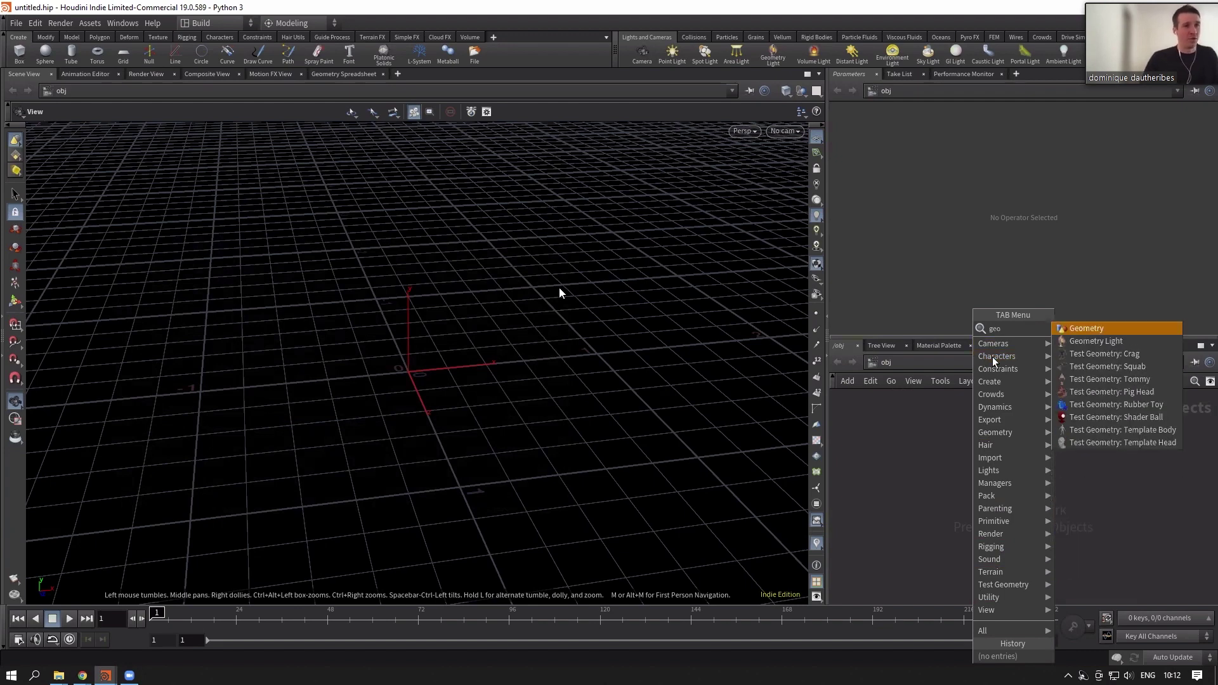
{"action": "left_click", "coordinate": [1073, 329]}
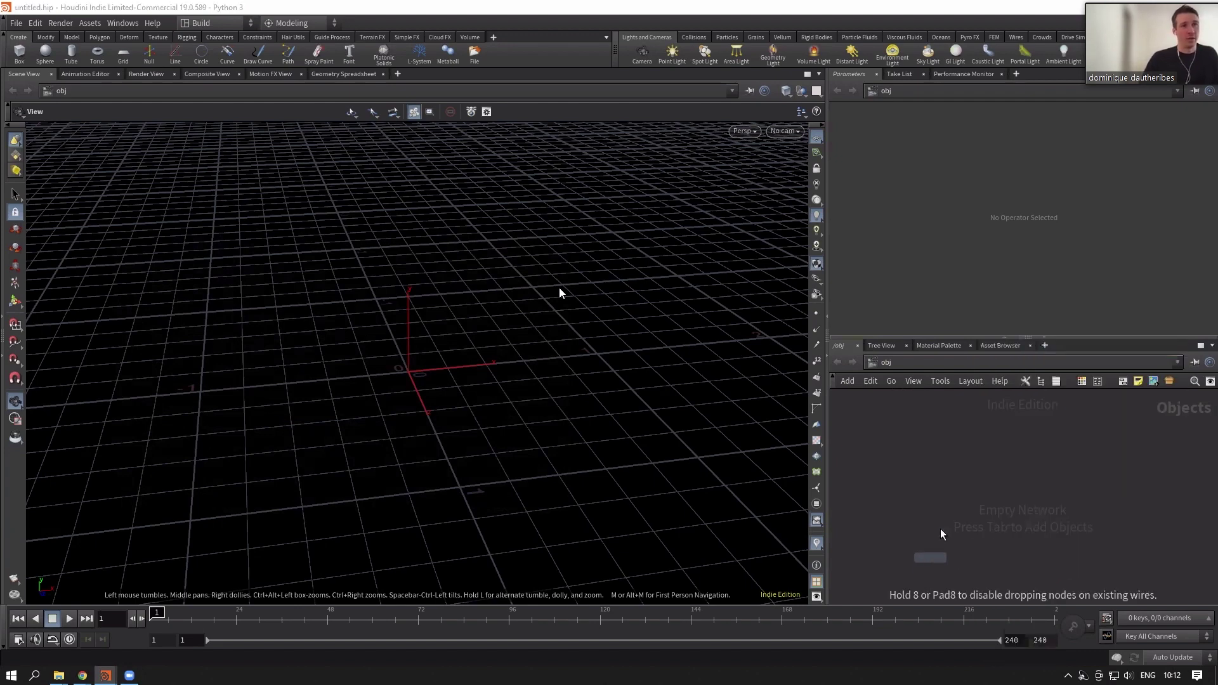
{"action": "left_click", "coordinate": [957, 485]}
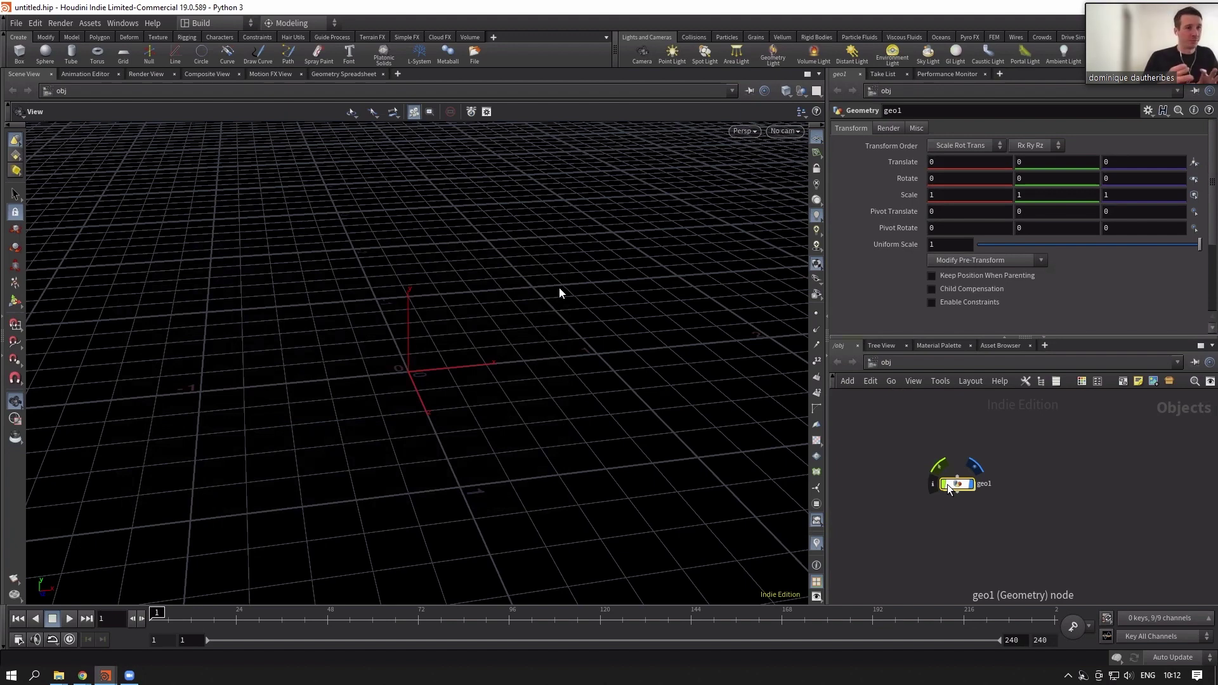
Lay out the network and begin searching the node menu for a camera.
{"action": "key", "text": "l"}
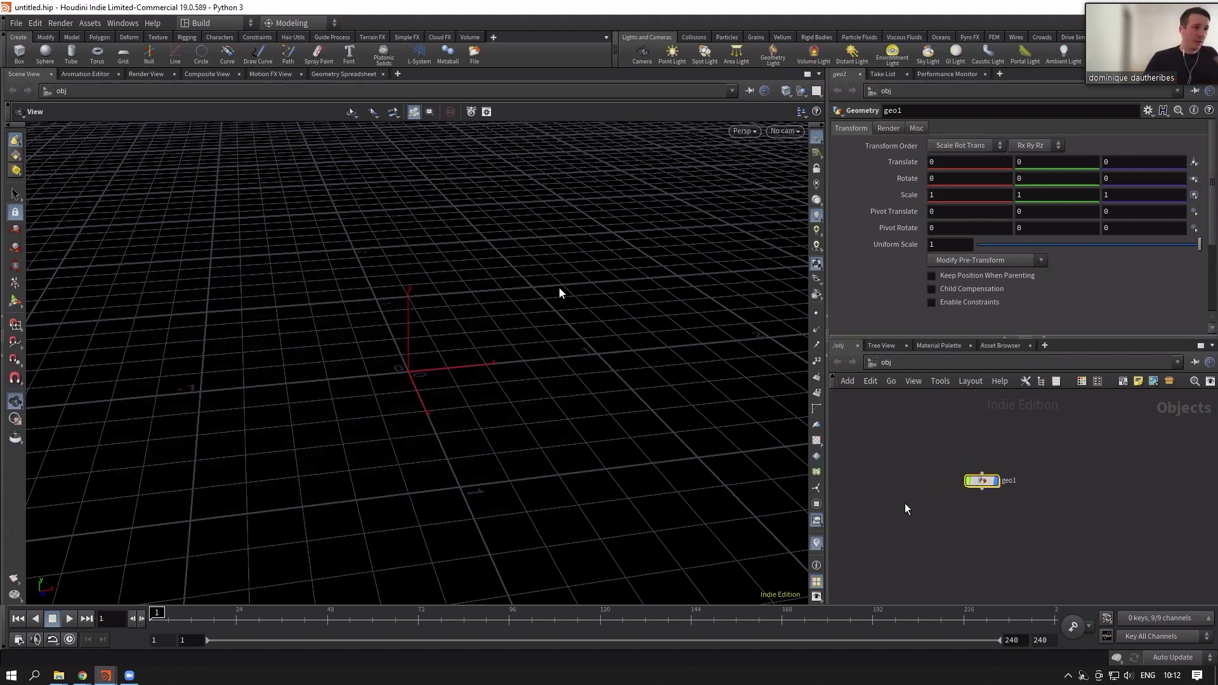
{"action": "key", "text": "Tab"}
{"action": "type", "text": "came"}
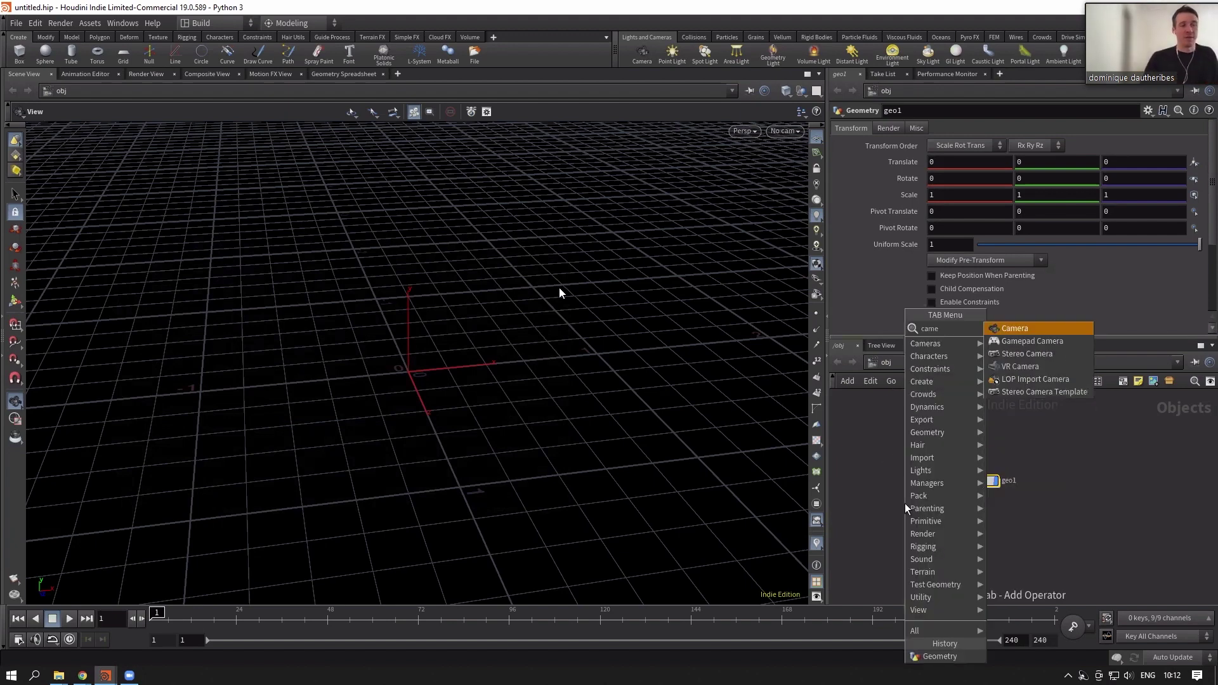
{"action": "key", "text": "Return"}
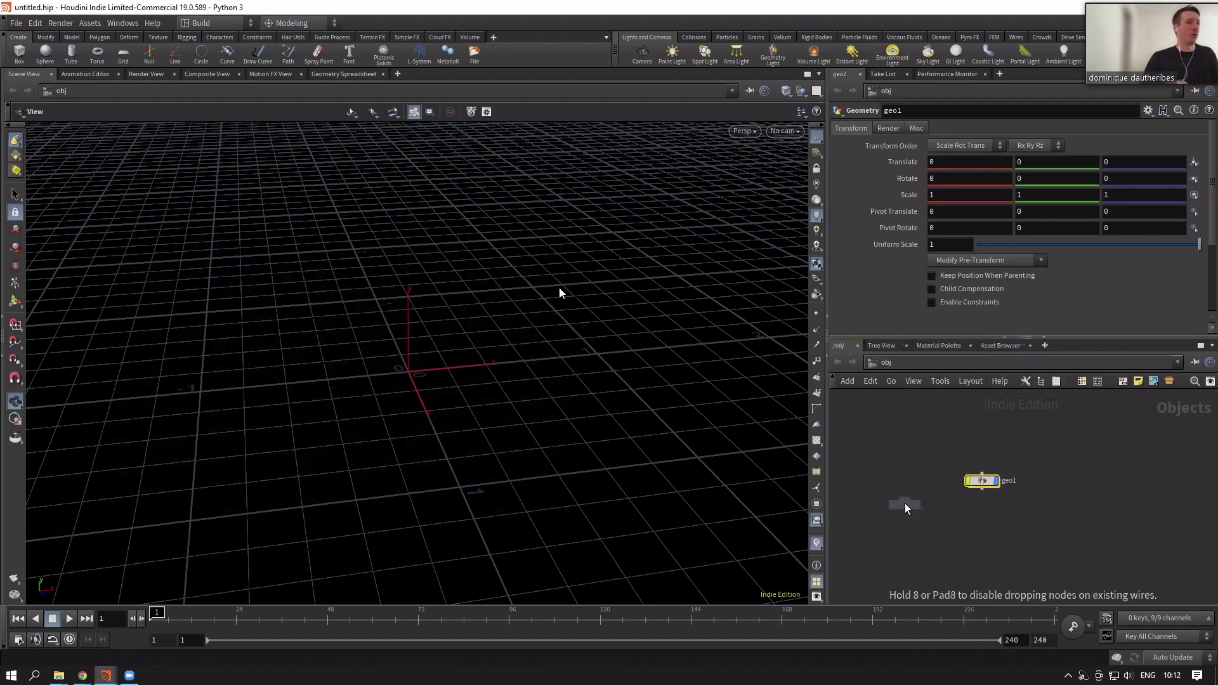
{"action": "left_click", "coordinate": [981, 530]}
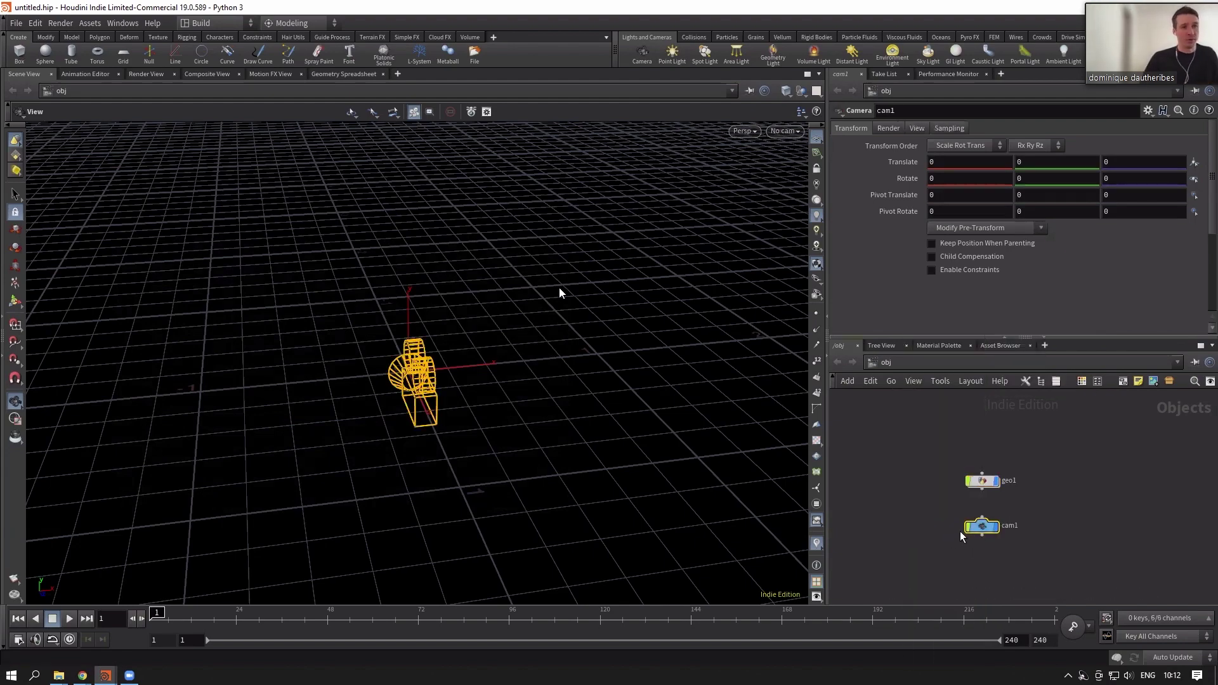
{"action": "left_click_drag", "start_coordinate": [368, 394], "coordinate": [754, 166]}
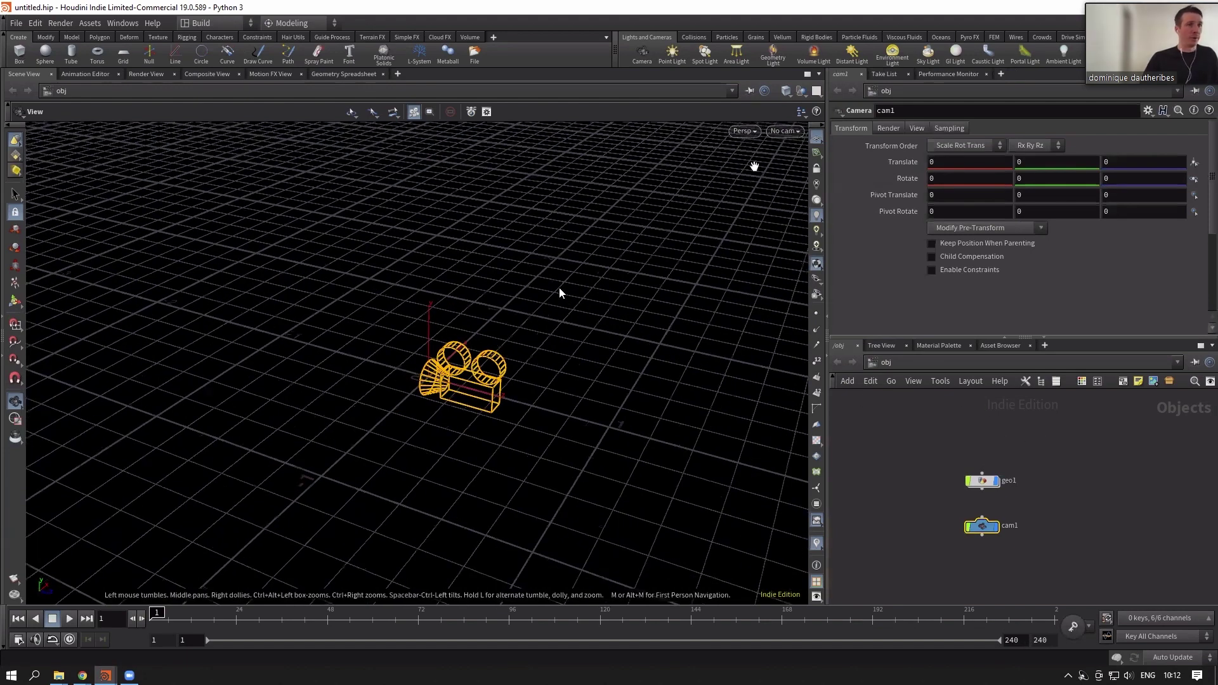
{"action": "left_click", "coordinate": [775, 133]}
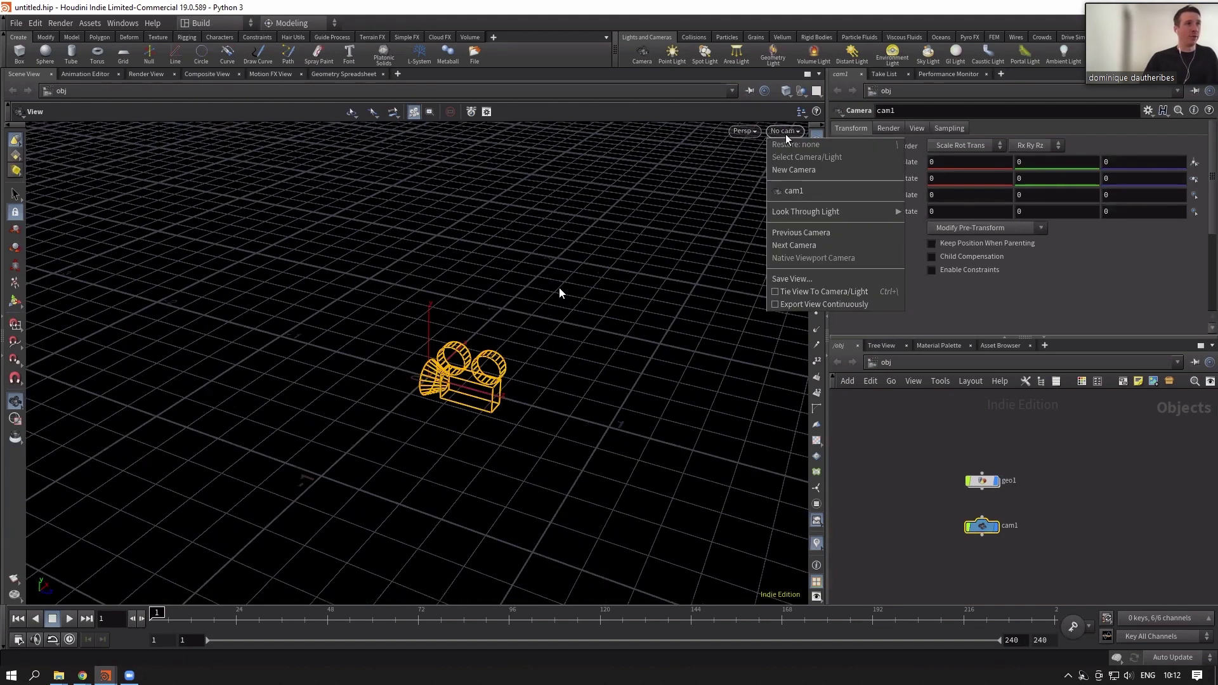
{"action": "left_click", "coordinate": [789, 190]}
{"action": "scroll", "coordinate": [618, 320], "scroll_direction": "down", "scroll_amount": 3}
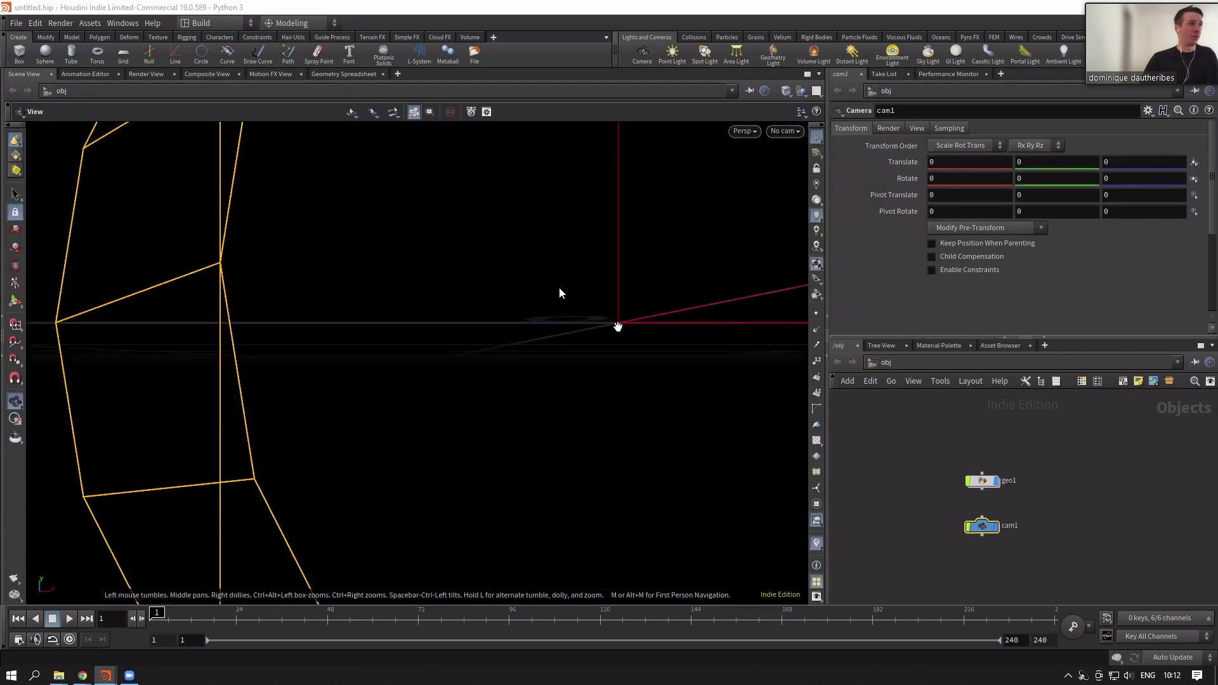
{"action": "scroll", "coordinate": [559, 294], "scroll_direction": "down", "scroll_amount": 10}
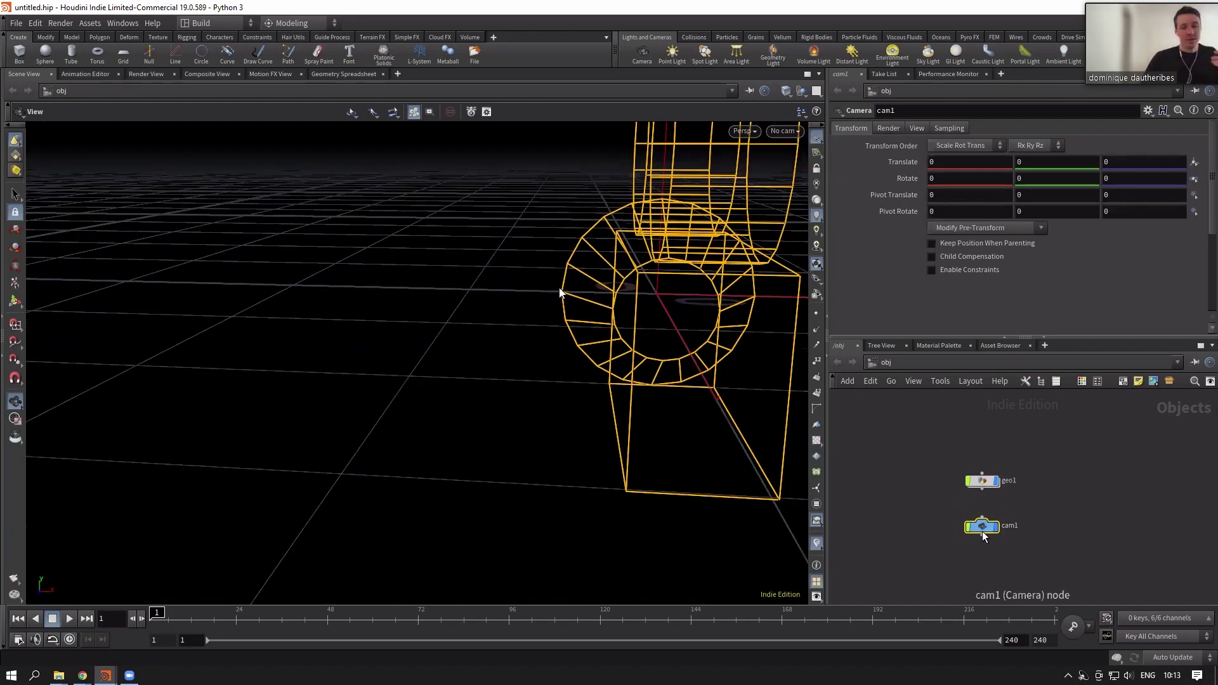
{"action": "key", "text": "Delete"}
{"action": "left_click_drag", "start_coordinate": [711, 317], "coordinate": [470, 367]}
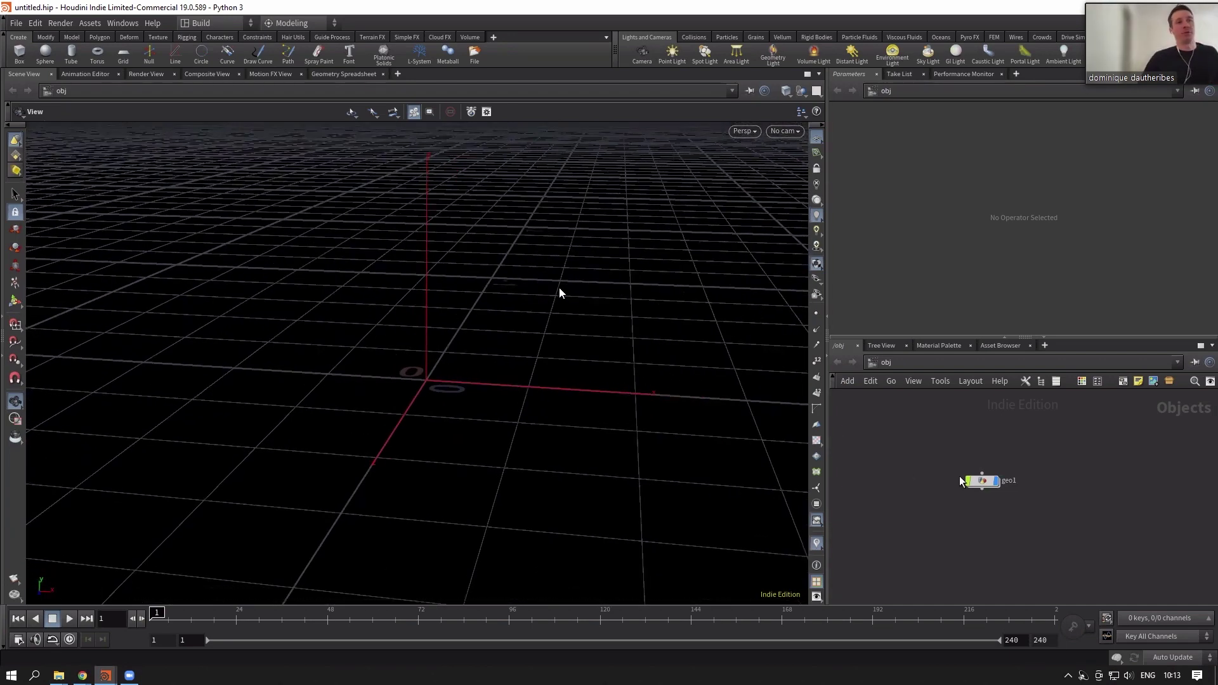
{"action": "double_click", "coordinate": [980, 483]}
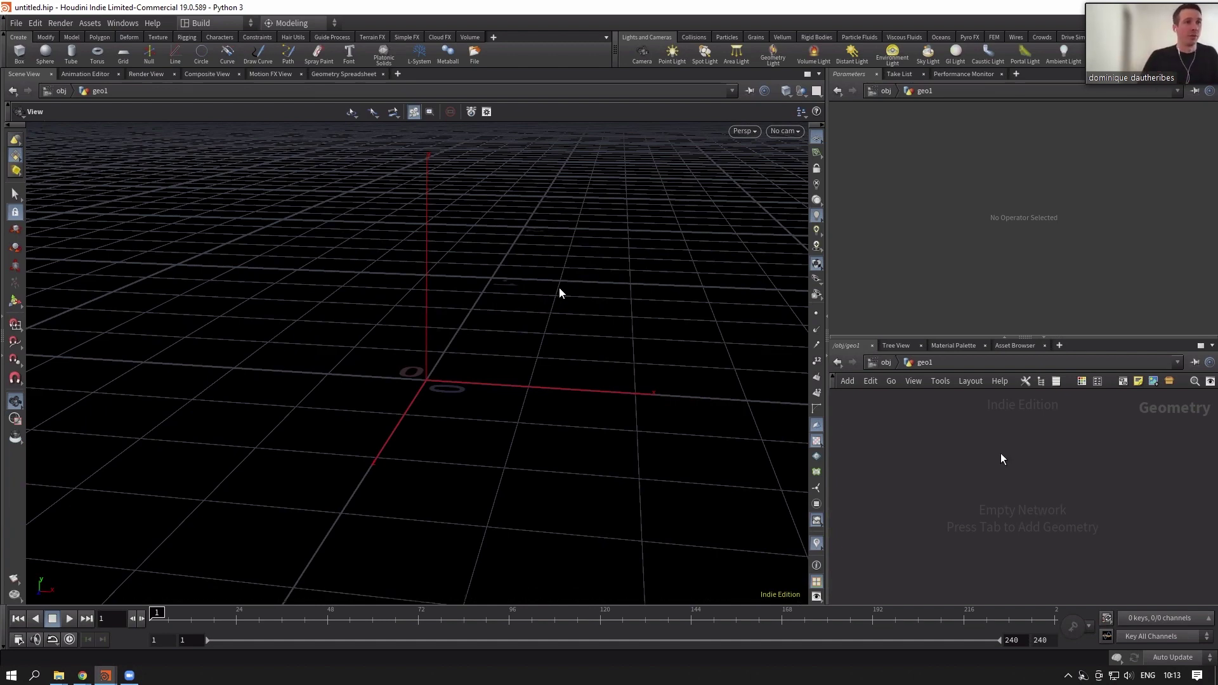
{"action": "key", "text": "Tab"}
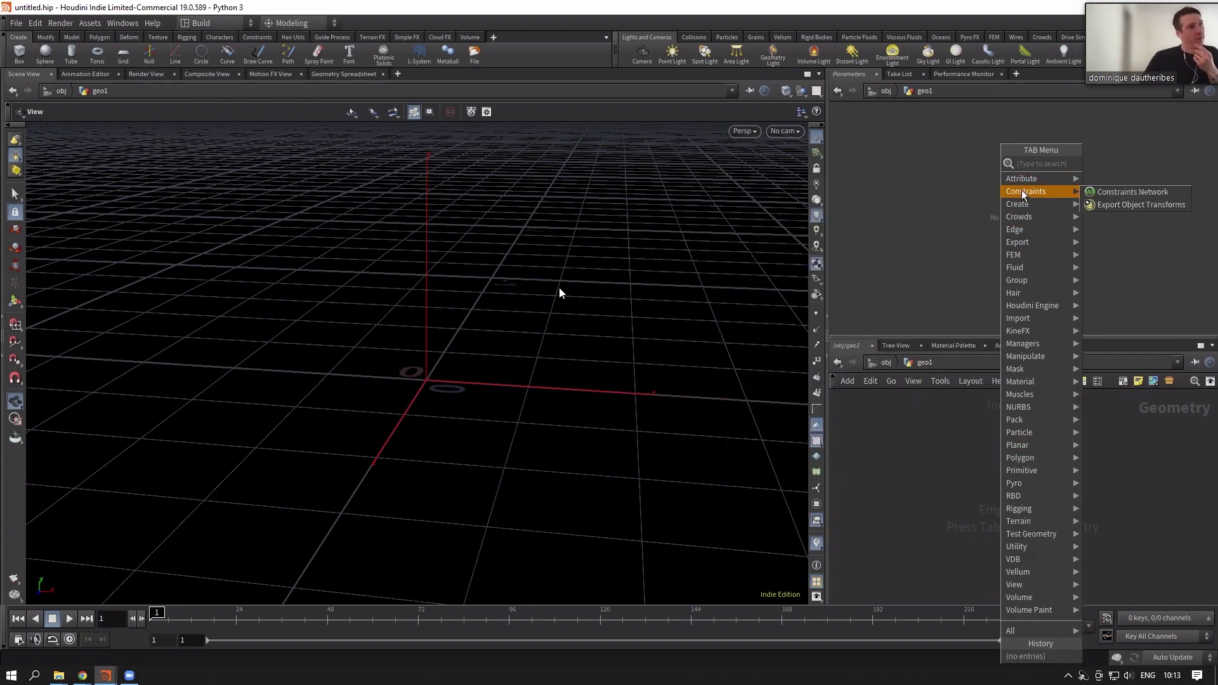
{"action": "mouse_move", "coordinate": [1031, 322]}
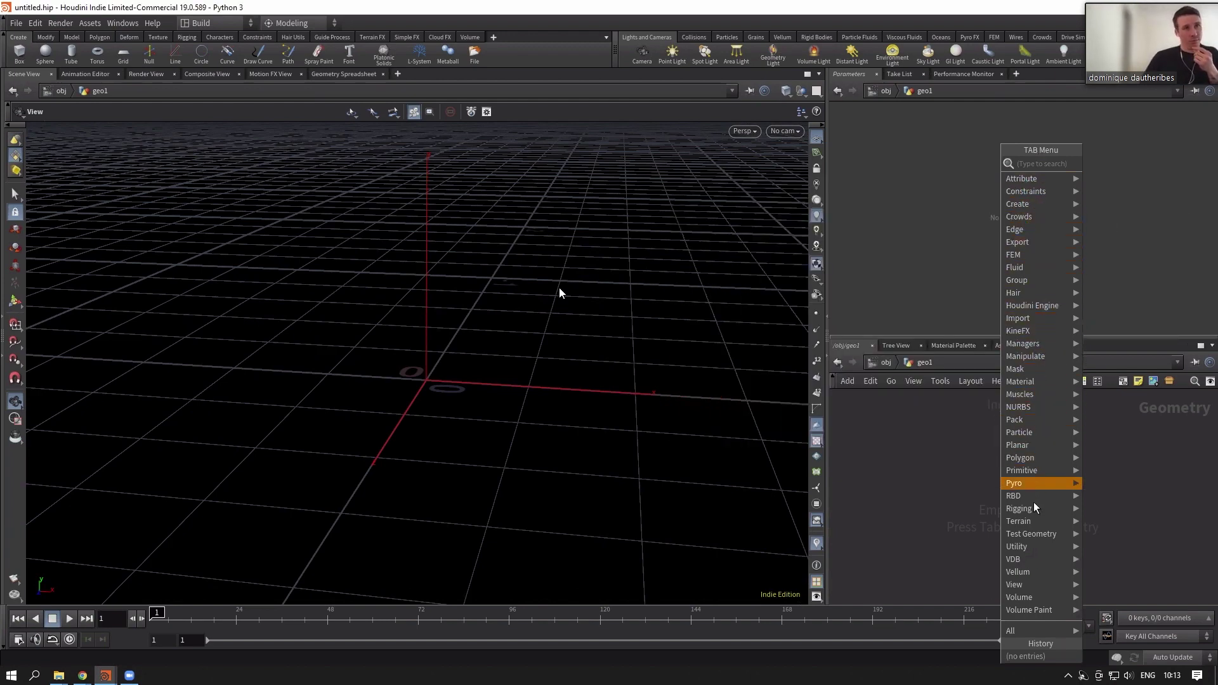
{"action": "mouse_move", "coordinate": [1033, 612]}
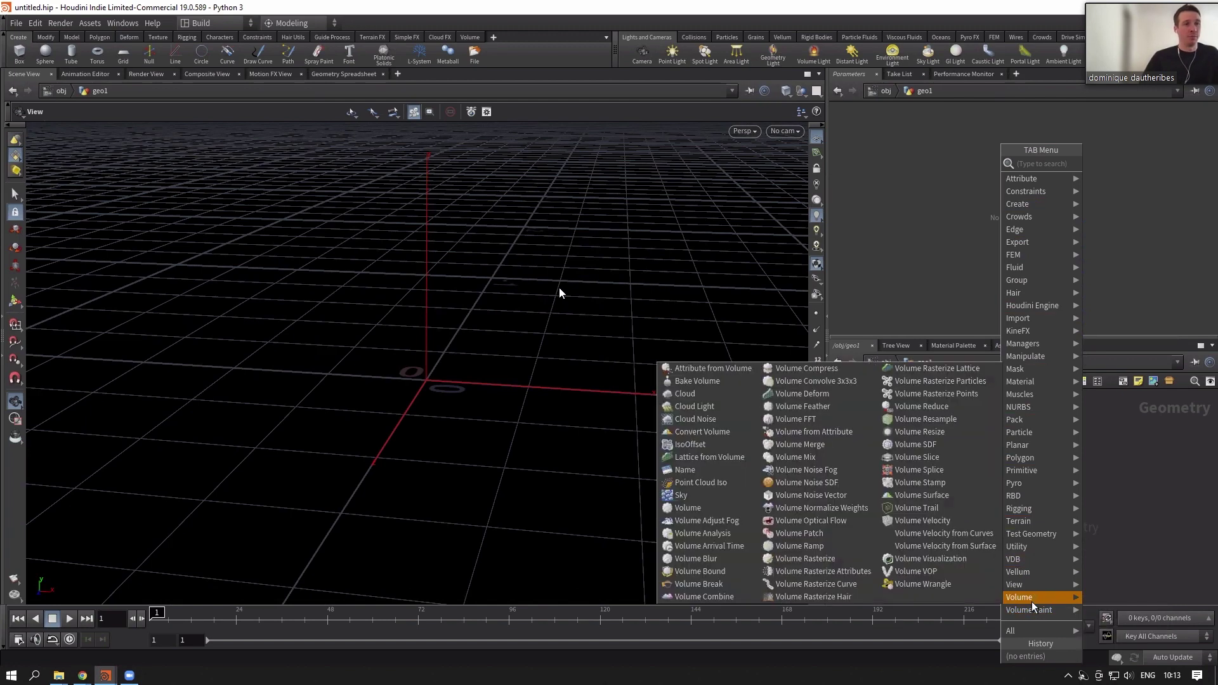
{"action": "mouse_move", "coordinate": [1020, 635]}
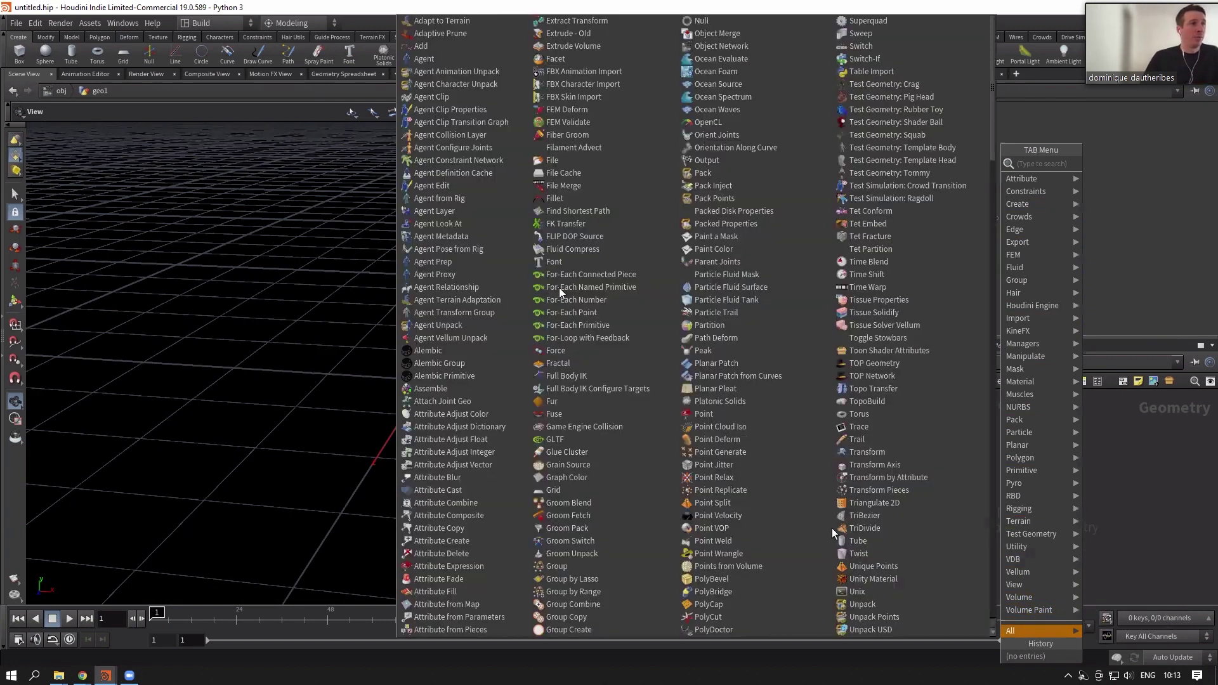
{"action": "scroll", "coordinate": [828, 536], "scroll_direction": "down", "scroll_amount": 10}
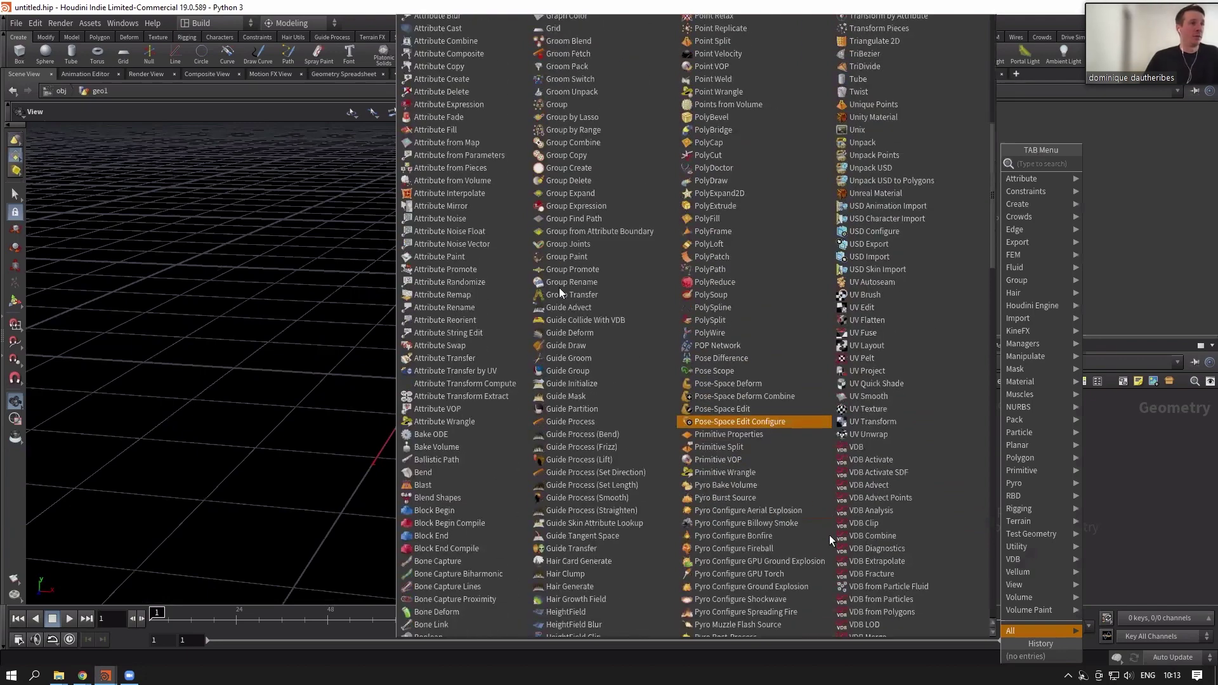
{"action": "scroll", "coordinate": [829, 536], "scroll_direction": "down", "scroll_amount": 5}
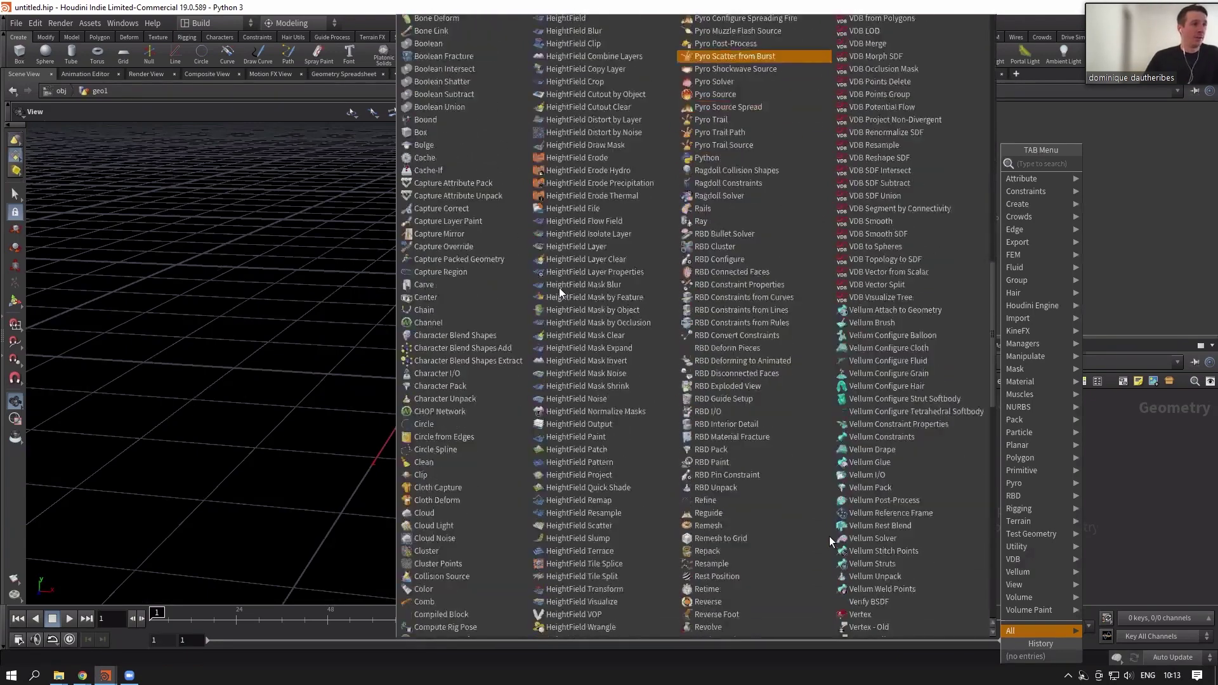
{"action": "scroll", "coordinate": [815, 517], "scroll_direction": "down", "scroll_amount": 3}
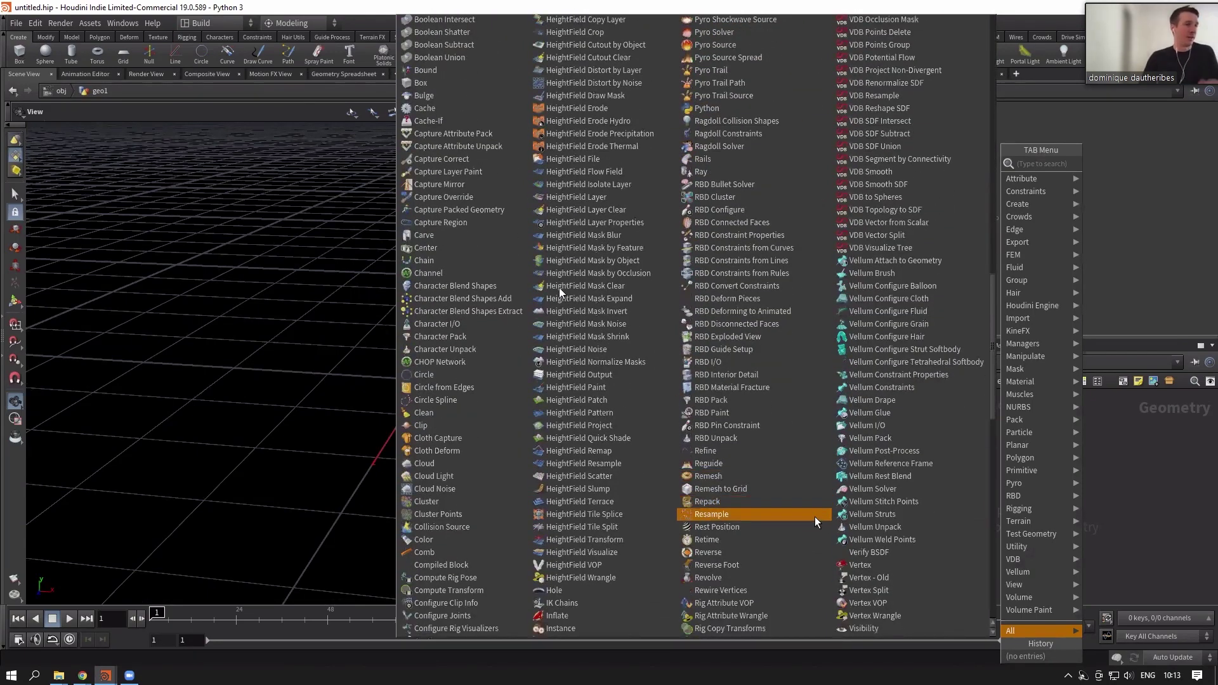
{"action": "scroll", "coordinate": [815, 516], "scroll_direction": "down", "scroll_amount": 7}
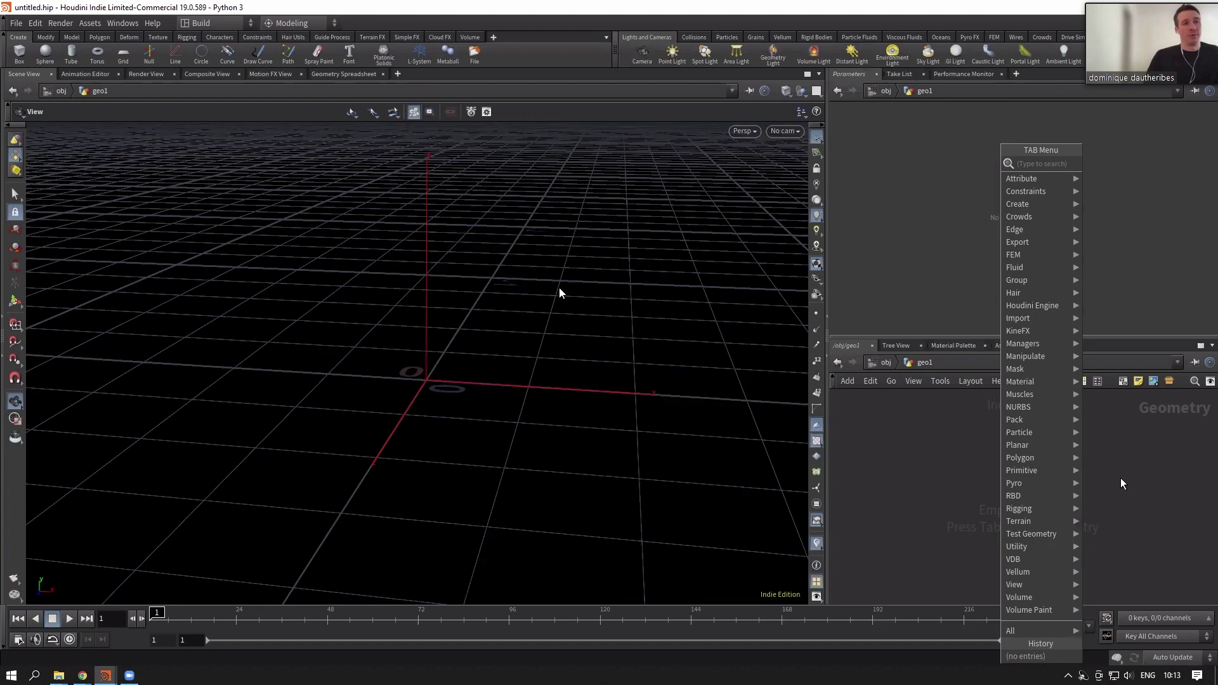
{"action": "left_click", "coordinate": [1122, 483]}
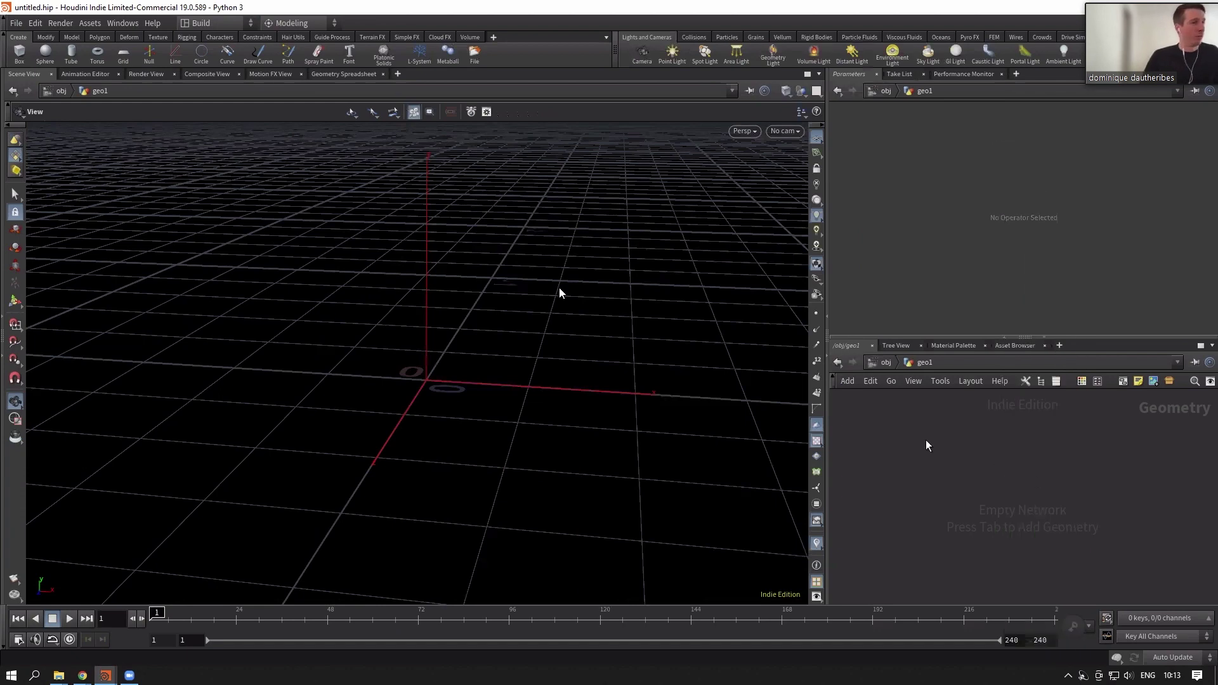
Add a Sphere (Create) node, sphere1, inside geo1 and tumble the viewport around it.
{"action": "key", "text": "Tab"}
{"action": "key", "text": "Escape"}
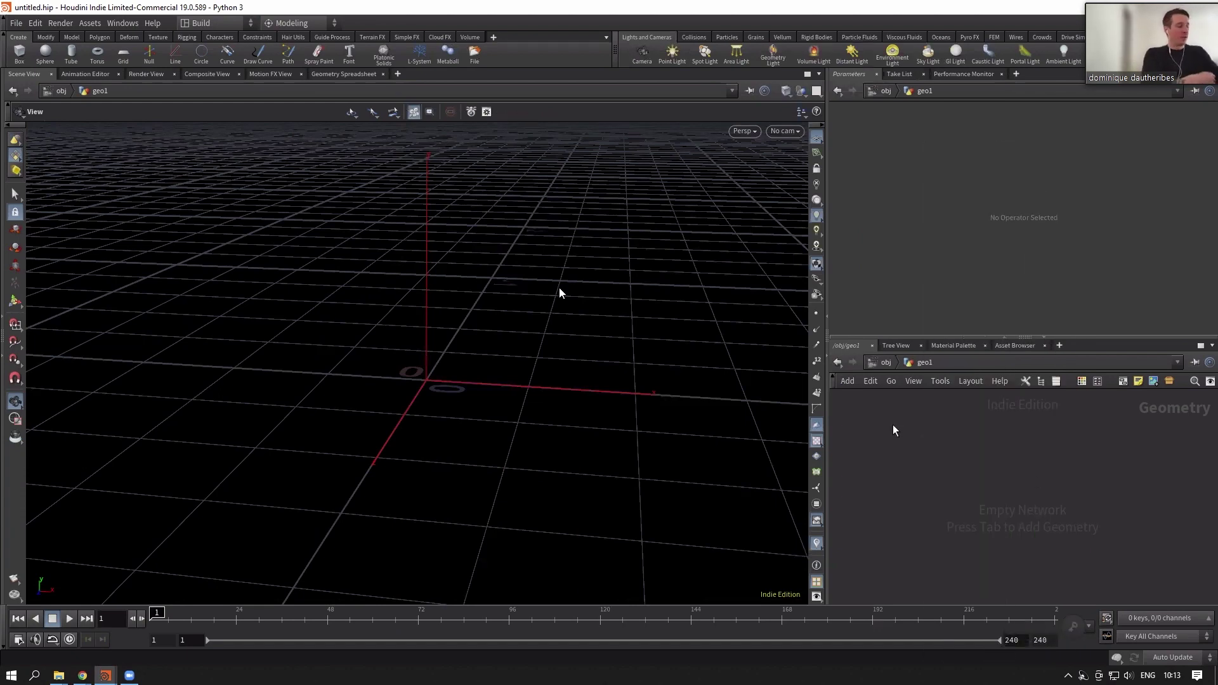
{"action": "key", "text": "Tab"}
{"action": "type", "text": "sph"}
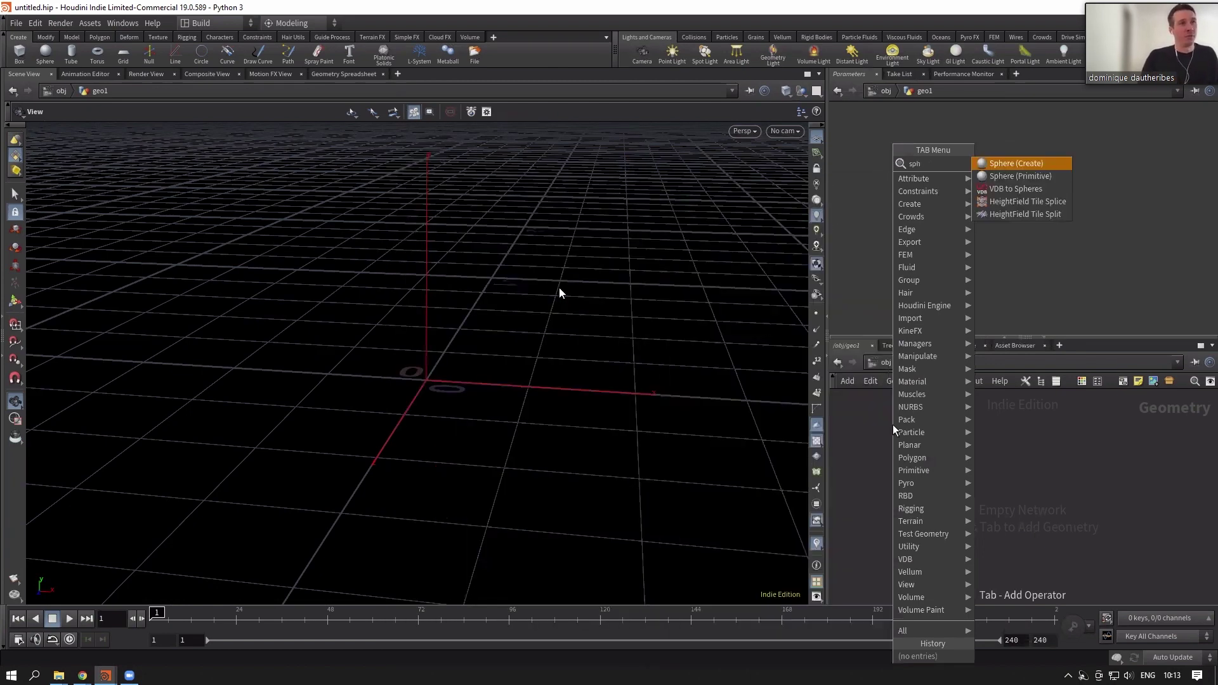
{"action": "key", "text": "Return"}
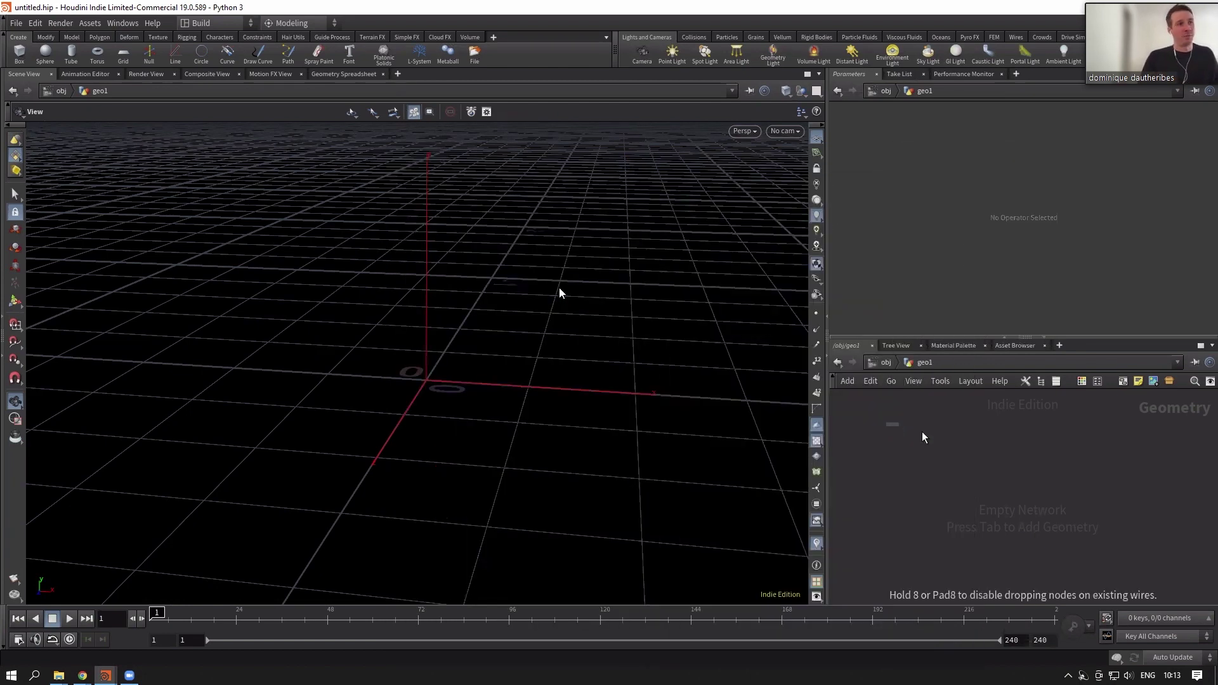
{"action": "left_click", "coordinate": [943, 432]}
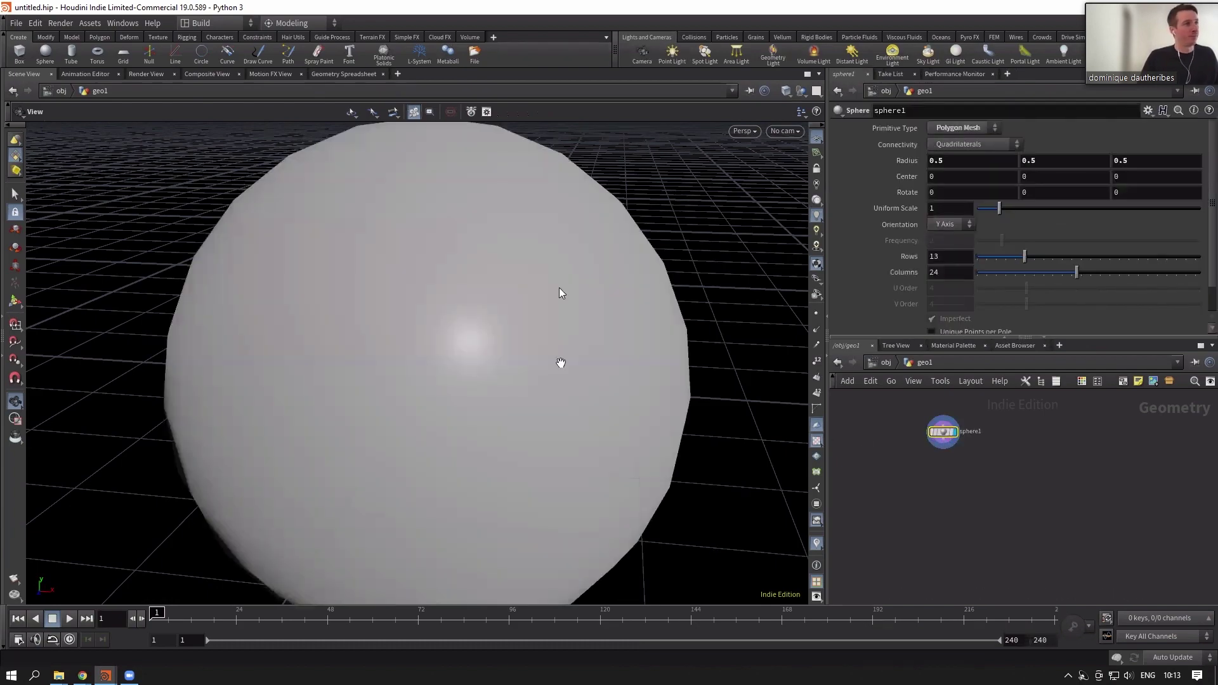
{"action": "scroll", "coordinate": [550, 360], "scroll_direction": "down", "scroll_amount": 5}
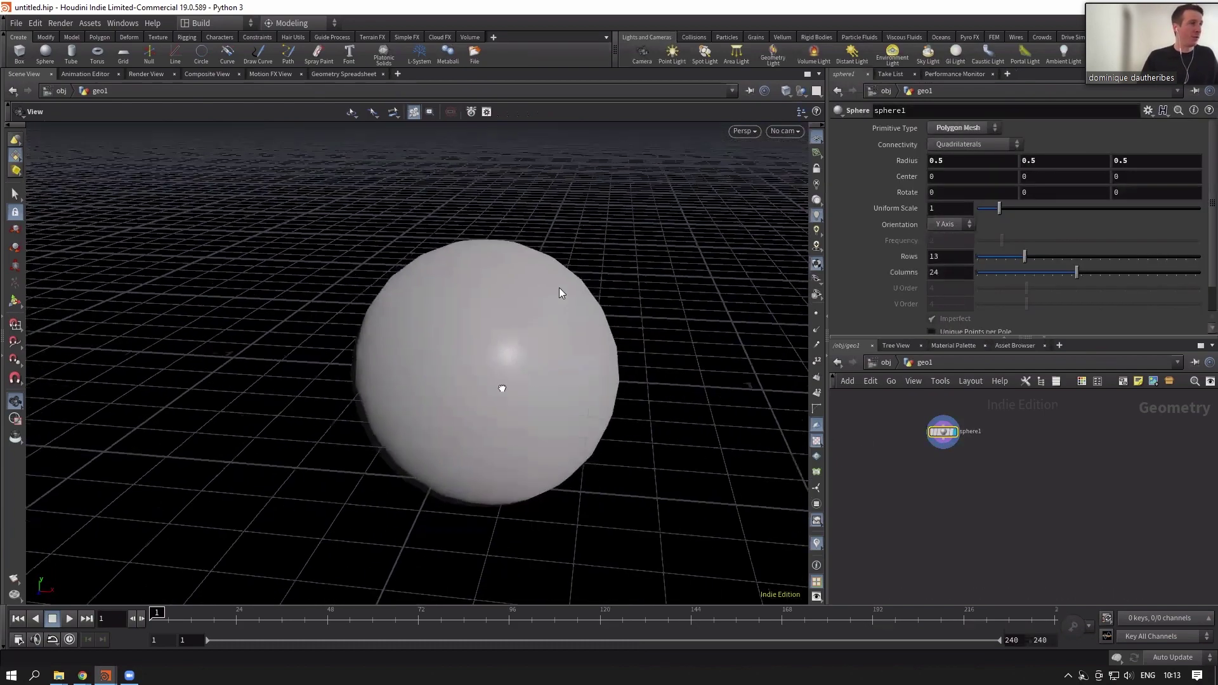
{"action": "mouse_move", "coordinate": [502, 389]}
{"action": "left_mouse_down"}
{"action": "mouse_move", "coordinate": [449, 368]}
{"action": "mouse_move", "coordinate": [519, 378]}
{"action": "mouse_move", "coordinate": [508, 406]}
{"action": "left_mouse_up"}
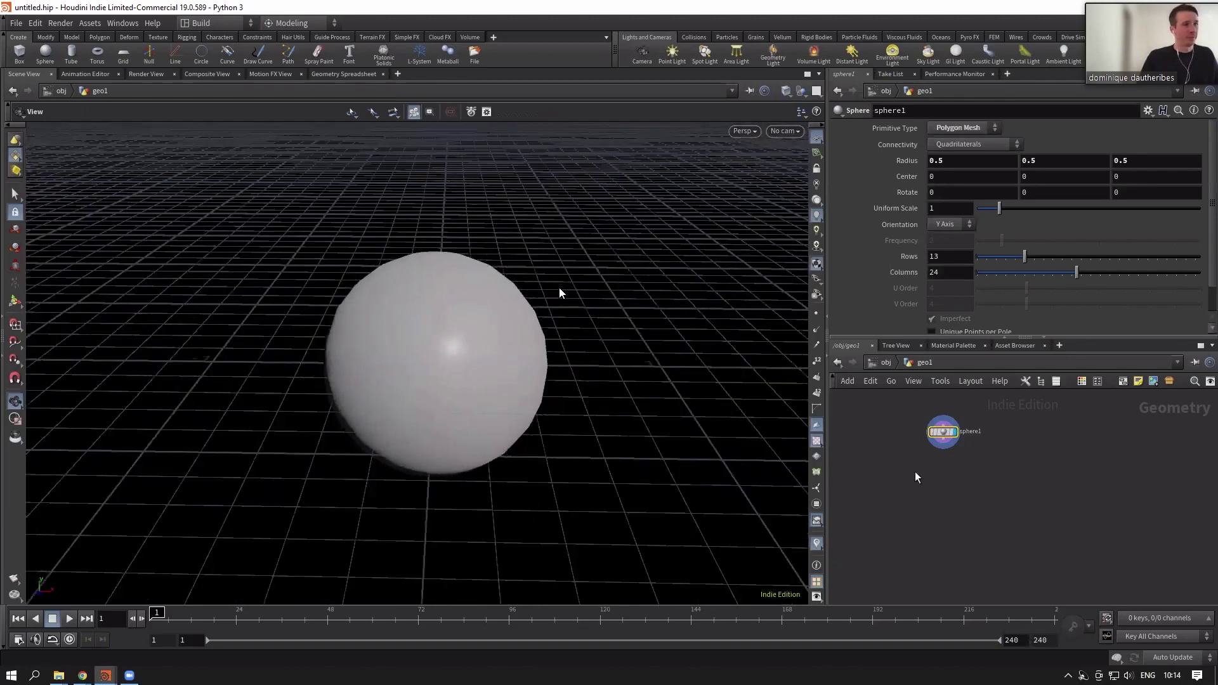
{"action": "scroll", "coordinate": [942, 501], "scroll_direction": "up", "scroll_amount": 3}
{"action": "middle_click_drag", "start_coordinate": [866, 460], "coordinate": [886, 424]}
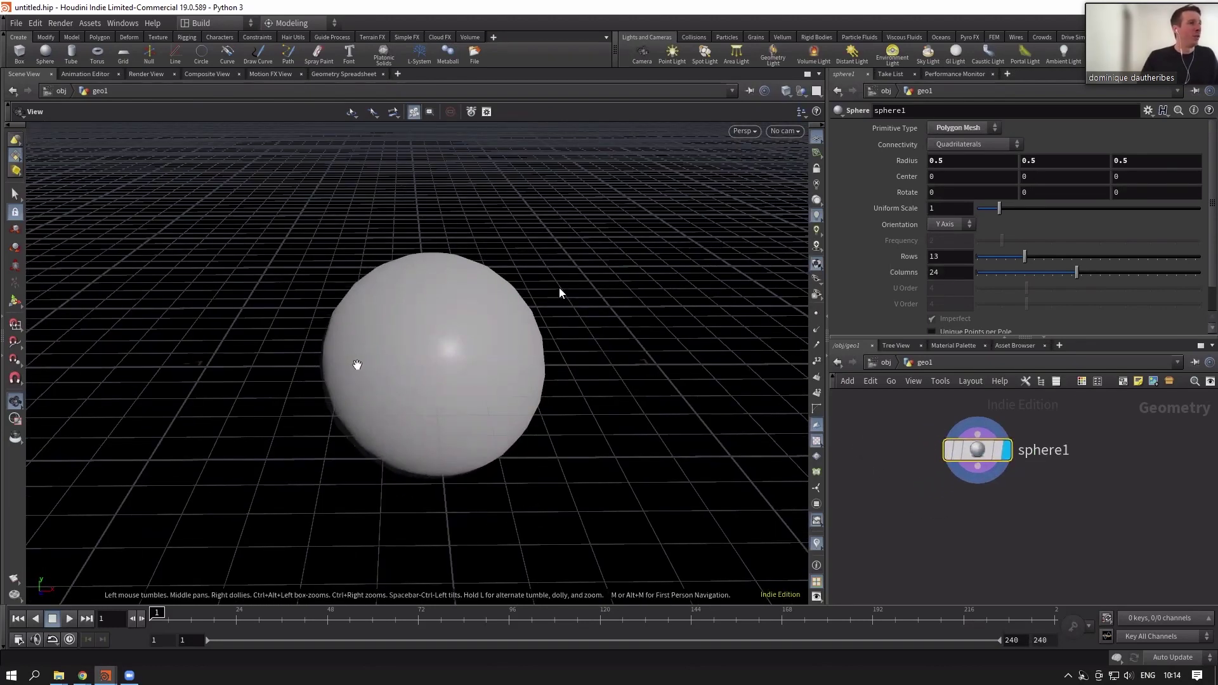
{"action": "mouse_move", "coordinate": [372, 307]}
{"action": "left_mouse_down"}
{"action": "mouse_move", "coordinate": [383, 301]}
{"action": "mouse_move", "coordinate": [325, 295]}
{"action": "mouse_move", "coordinate": [397, 329]}
{"action": "mouse_move", "coordinate": [393, 307]}
{"action": "left_mouse_up"}
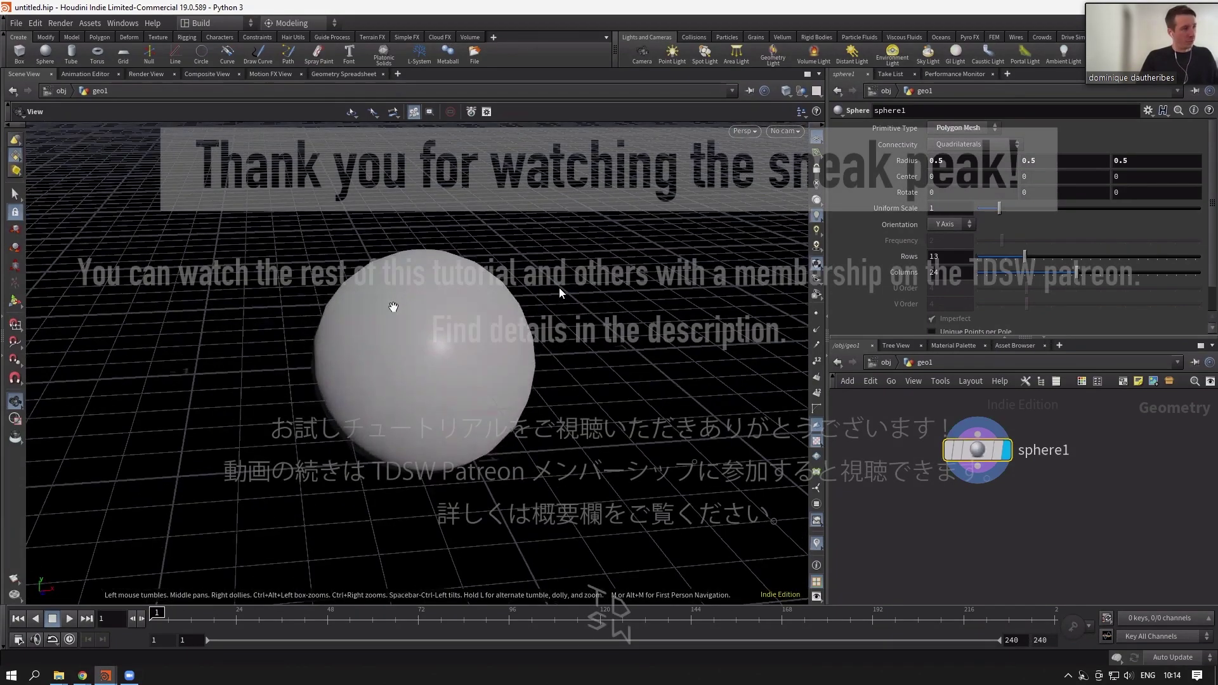
Toggle the sphere display to wireframe and rotate the view around it.
{"action": "key", "text": "w"}
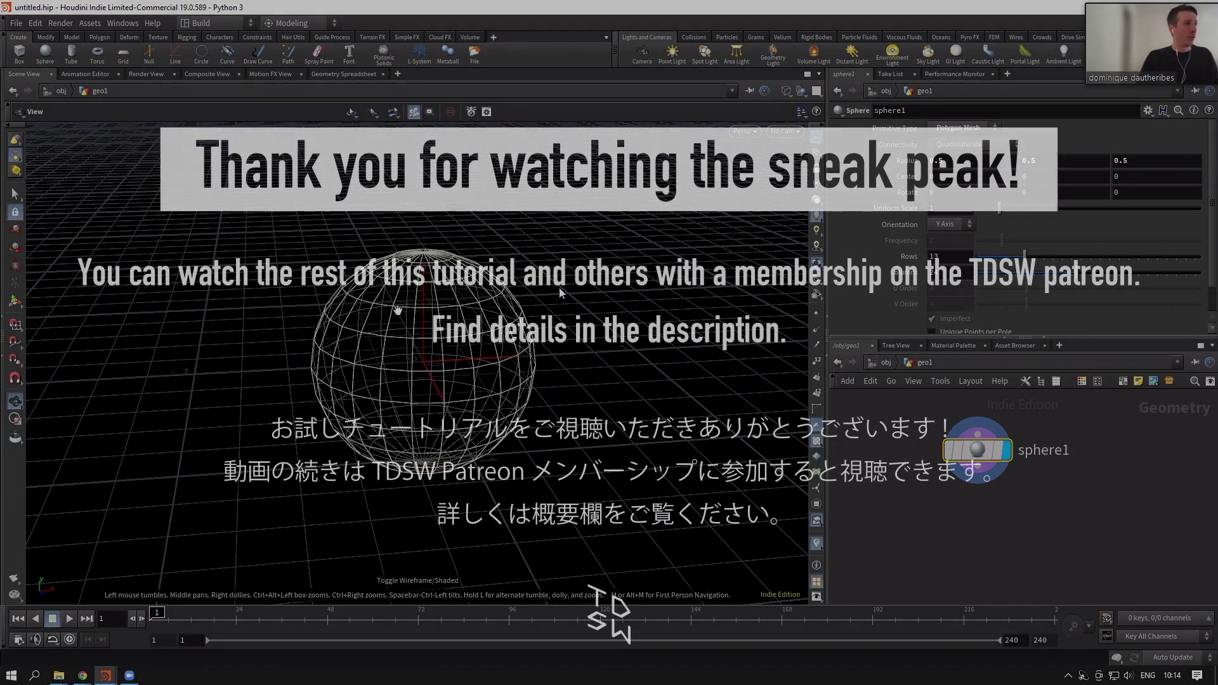
{"action": "left_click_drag", "start_coordinate": [393, 309], "coordinate": [430, 339]}
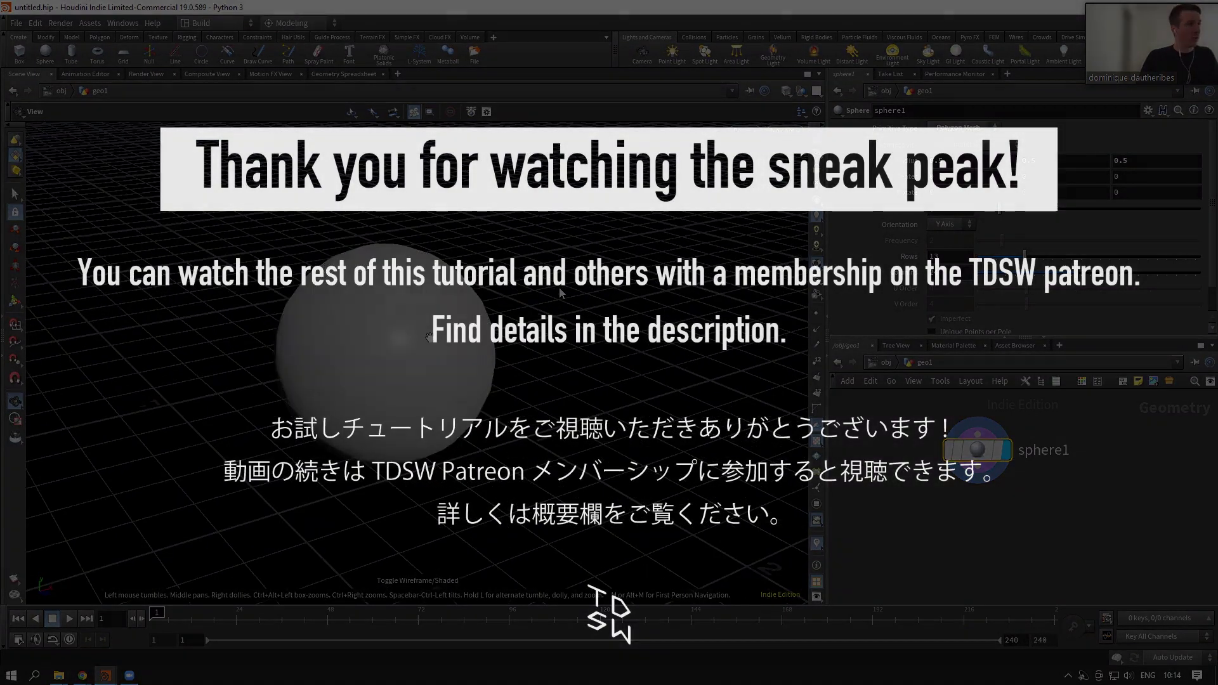